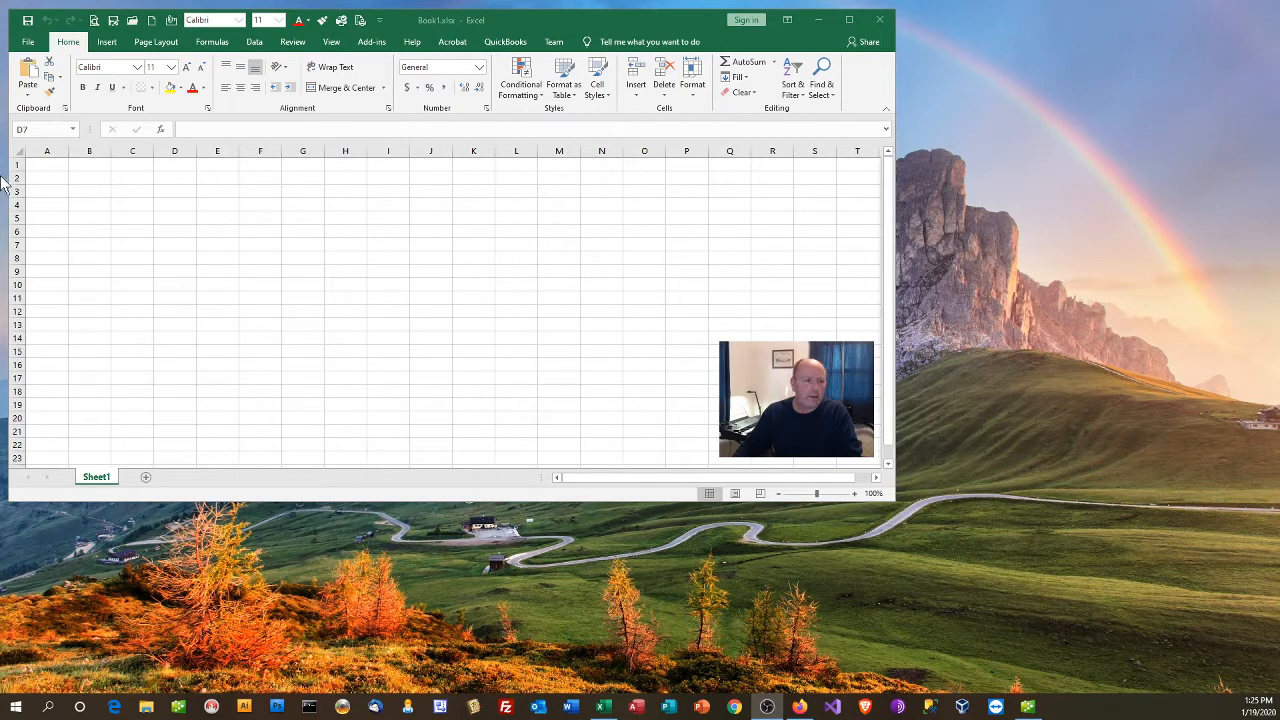
Step: Enter the formula =RAND() in cell A1
left_click(46, 171)
left_click(46, 175)
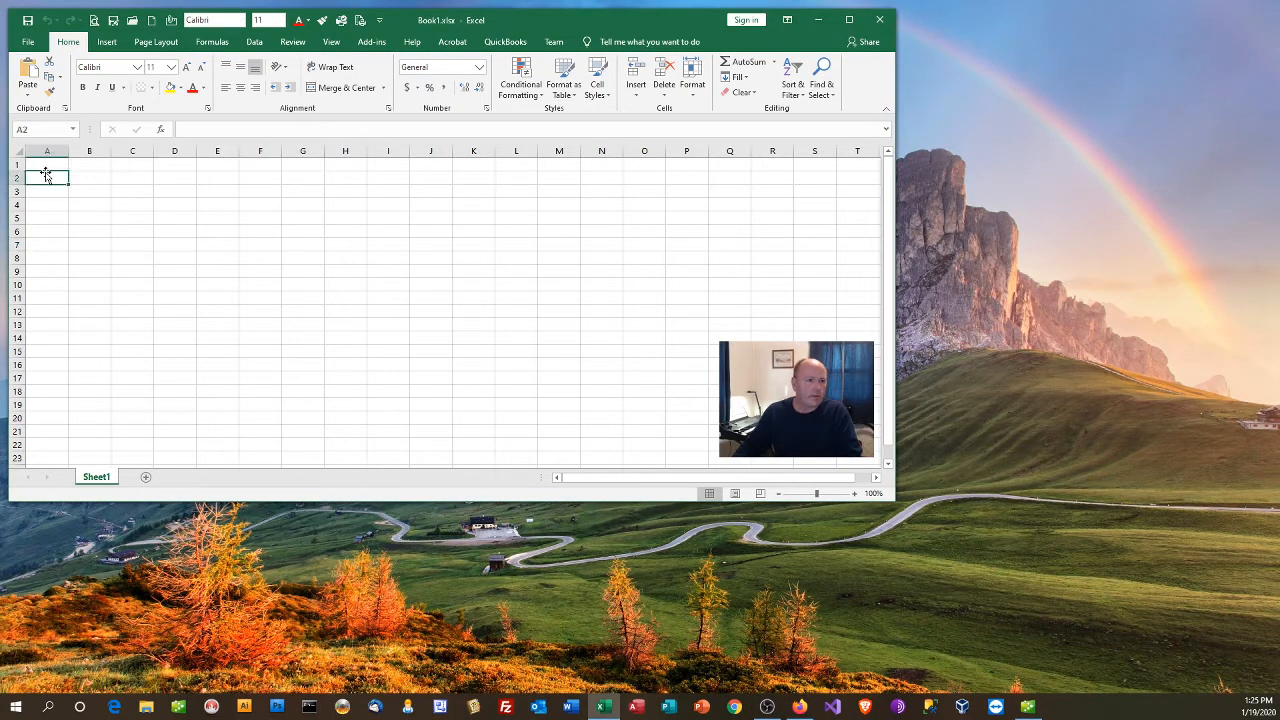
left_click(55, 167)
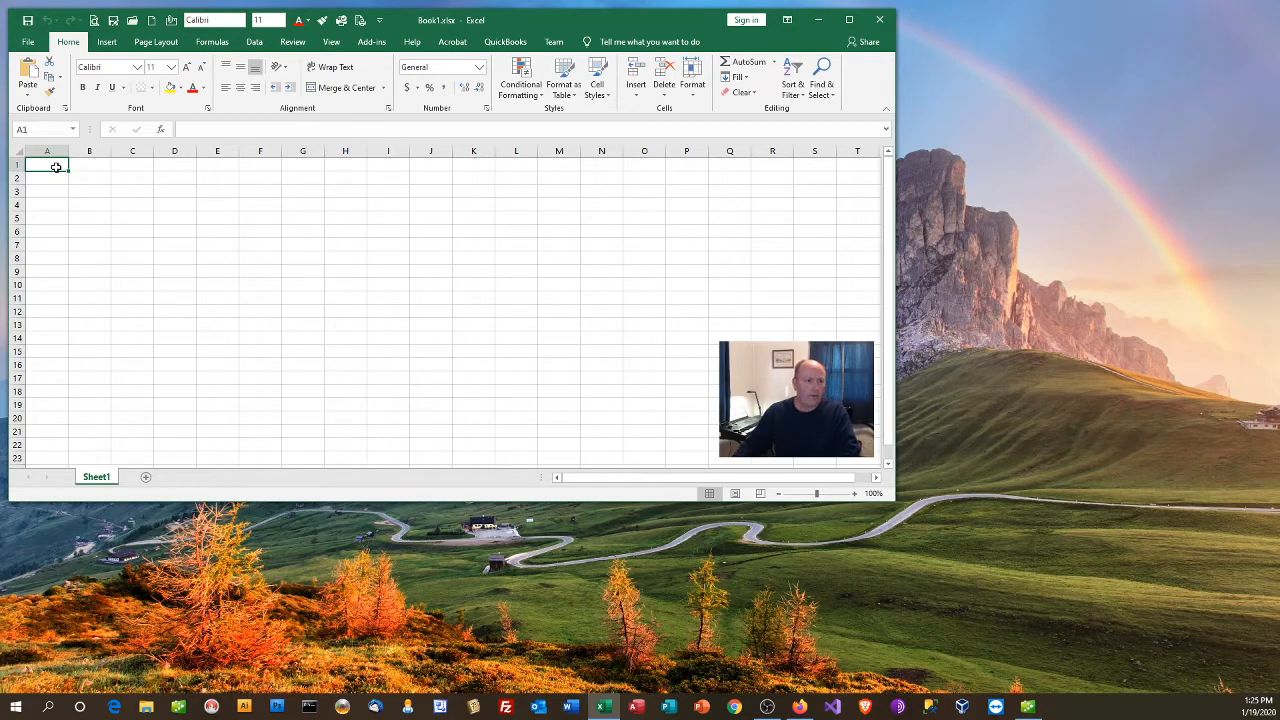
type("=rand()")
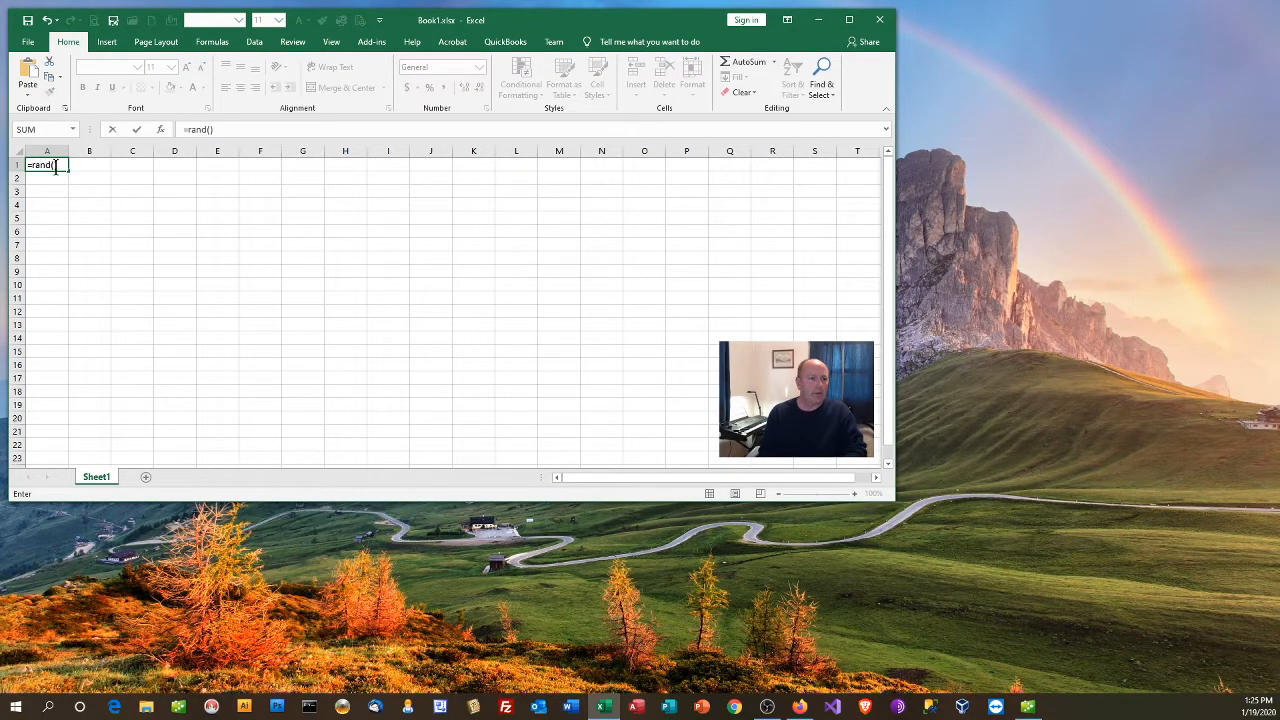
key("Return")
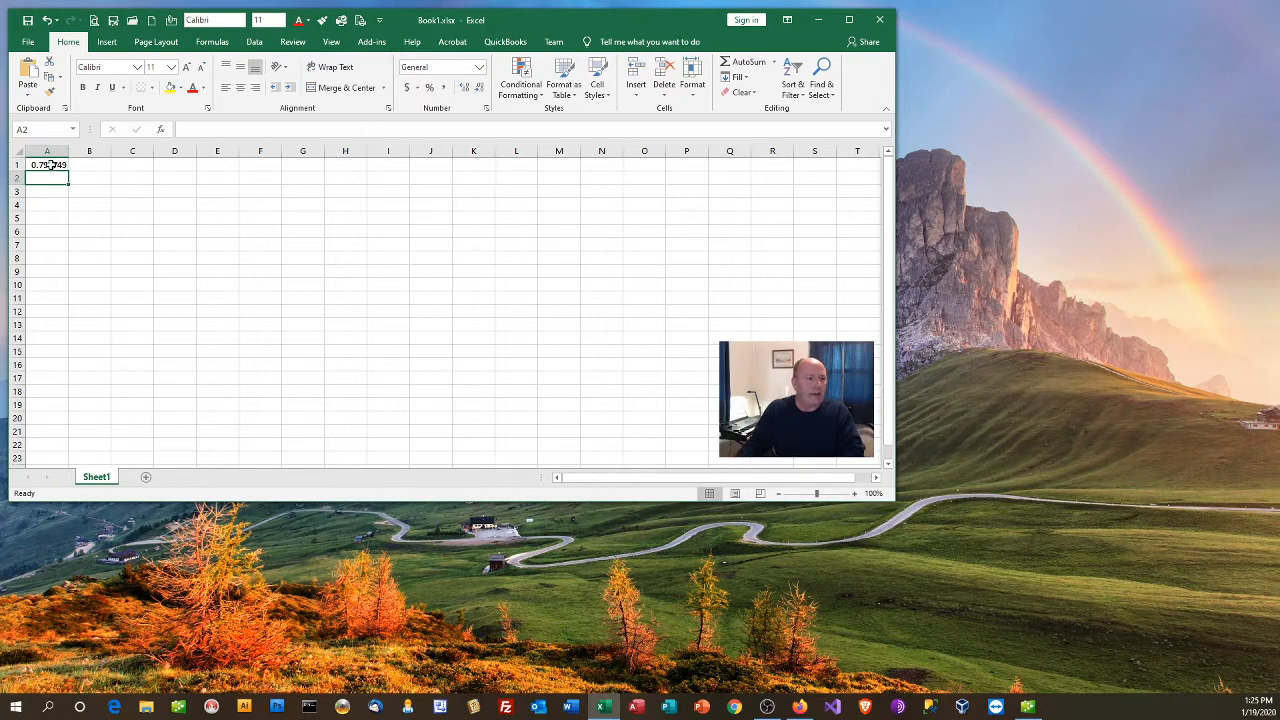
Step: Fill the random-number formula from A1 across to column I and down to row 15
left_click(51, 165)
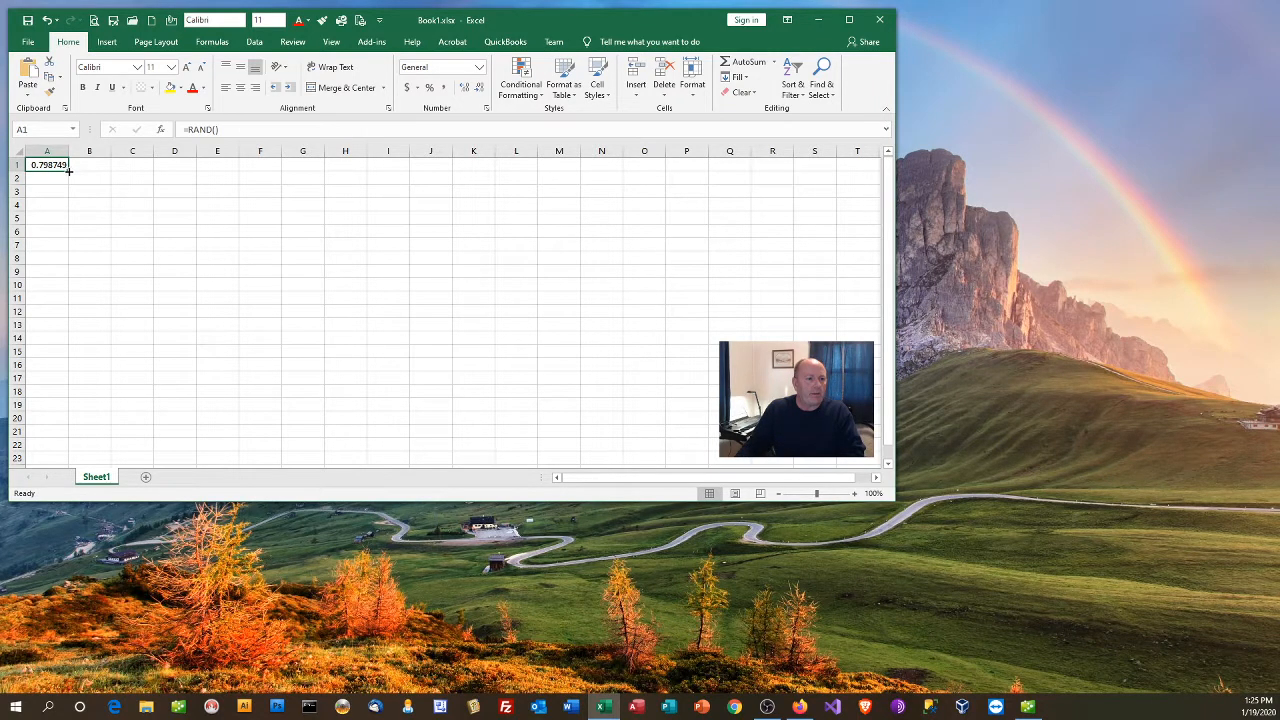
left_click_drag(69, 171, 403, 176)
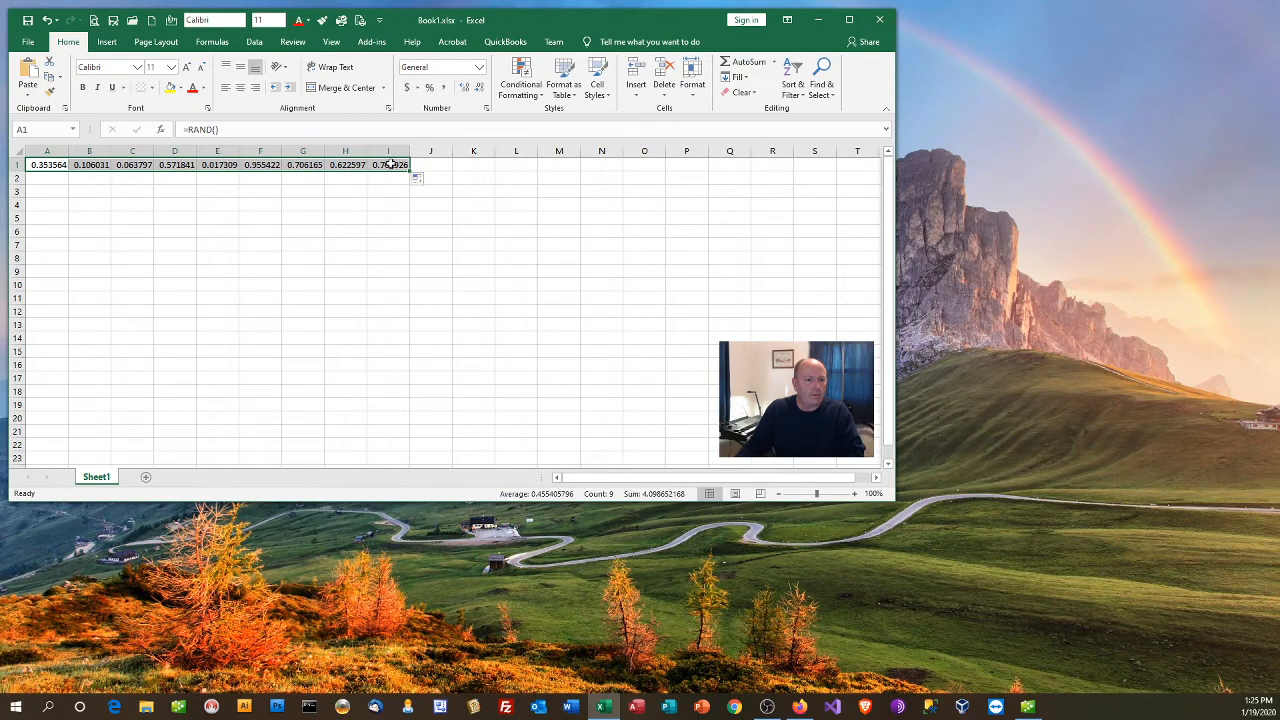
left_click_drag(408, 172, 415, 358)
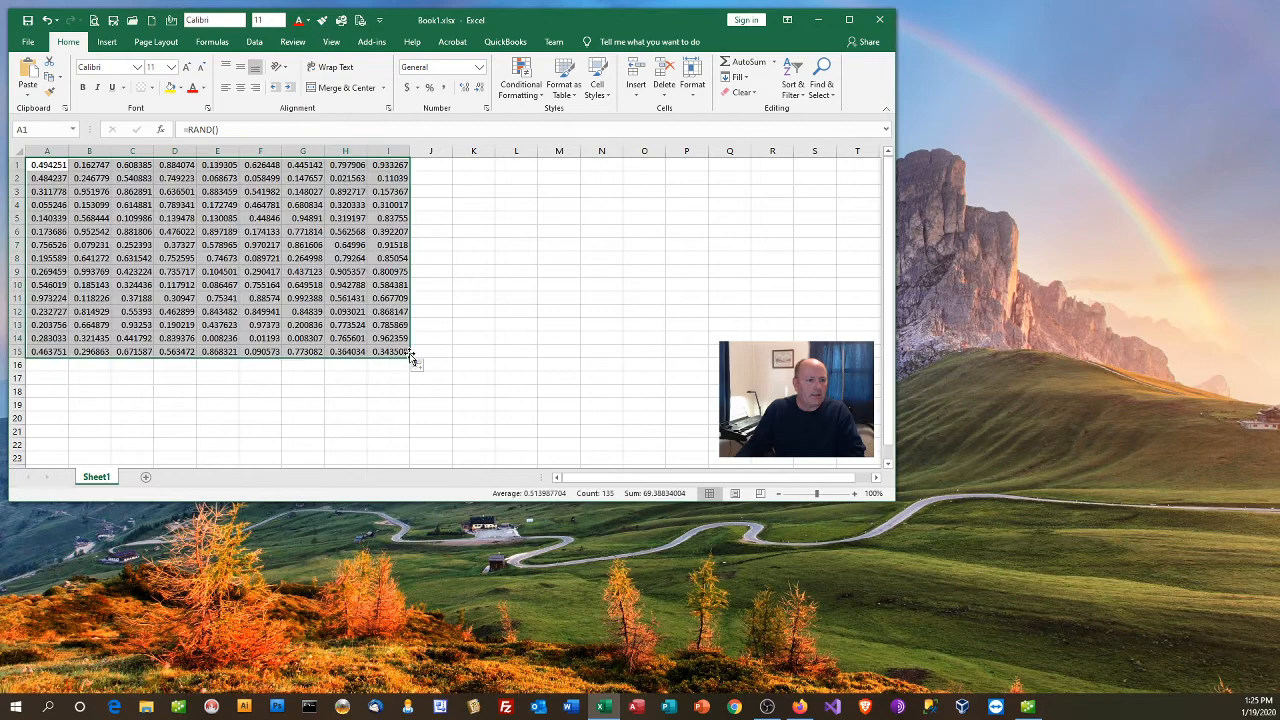
left_click(194, 228)
Step: Insert a 2-D clustered column chart of the random values and fit it beside the data across columns J to S, rows 1 to 15
left_click(52, 167)
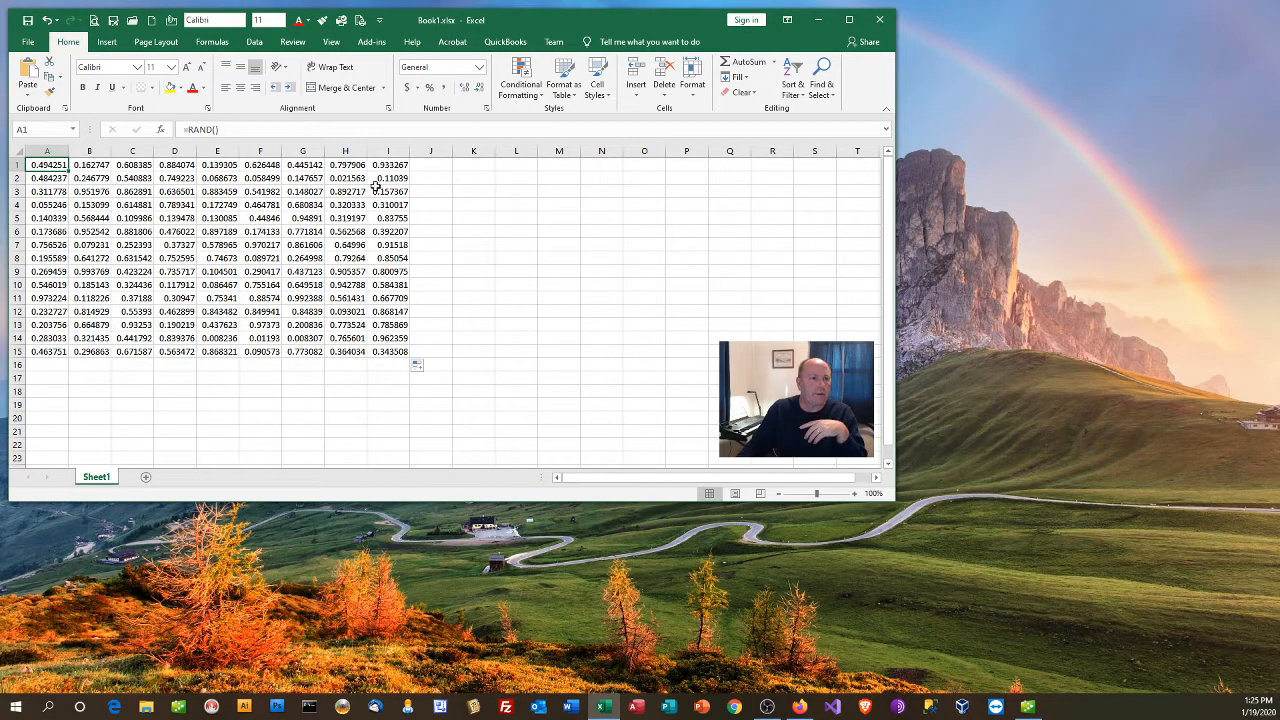
left_click(106, 41)
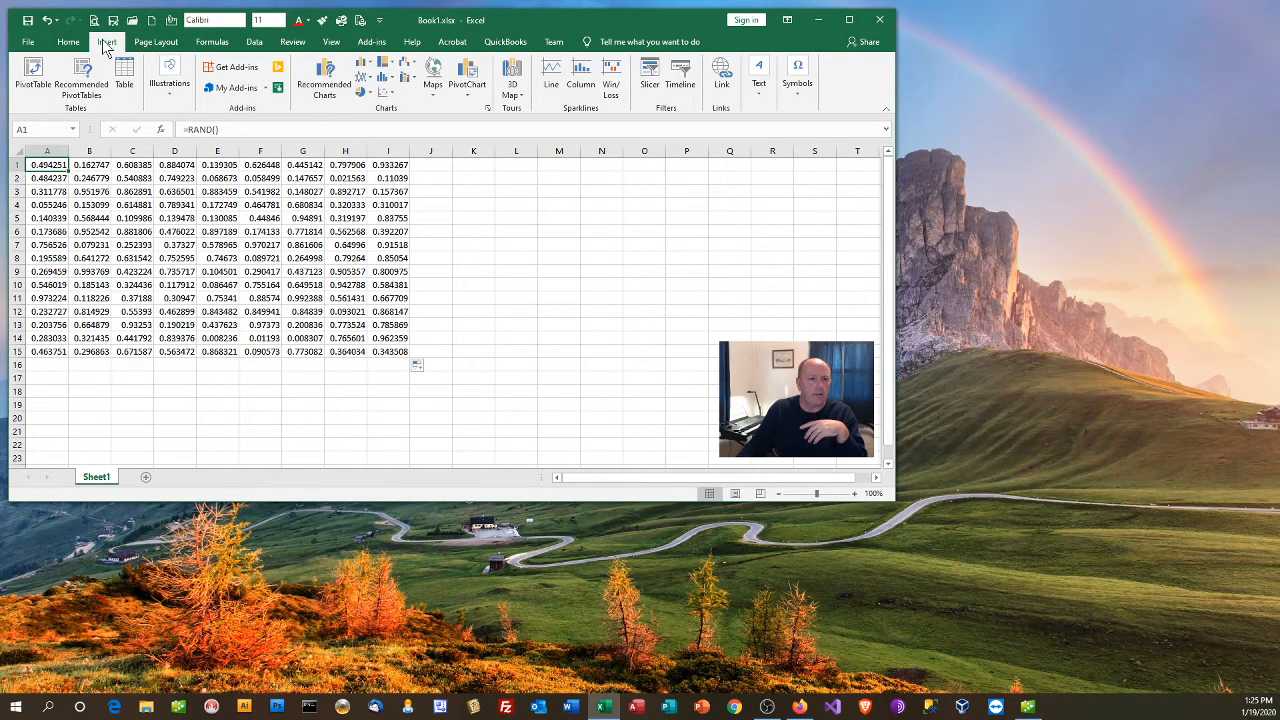
left_click(361, 65)
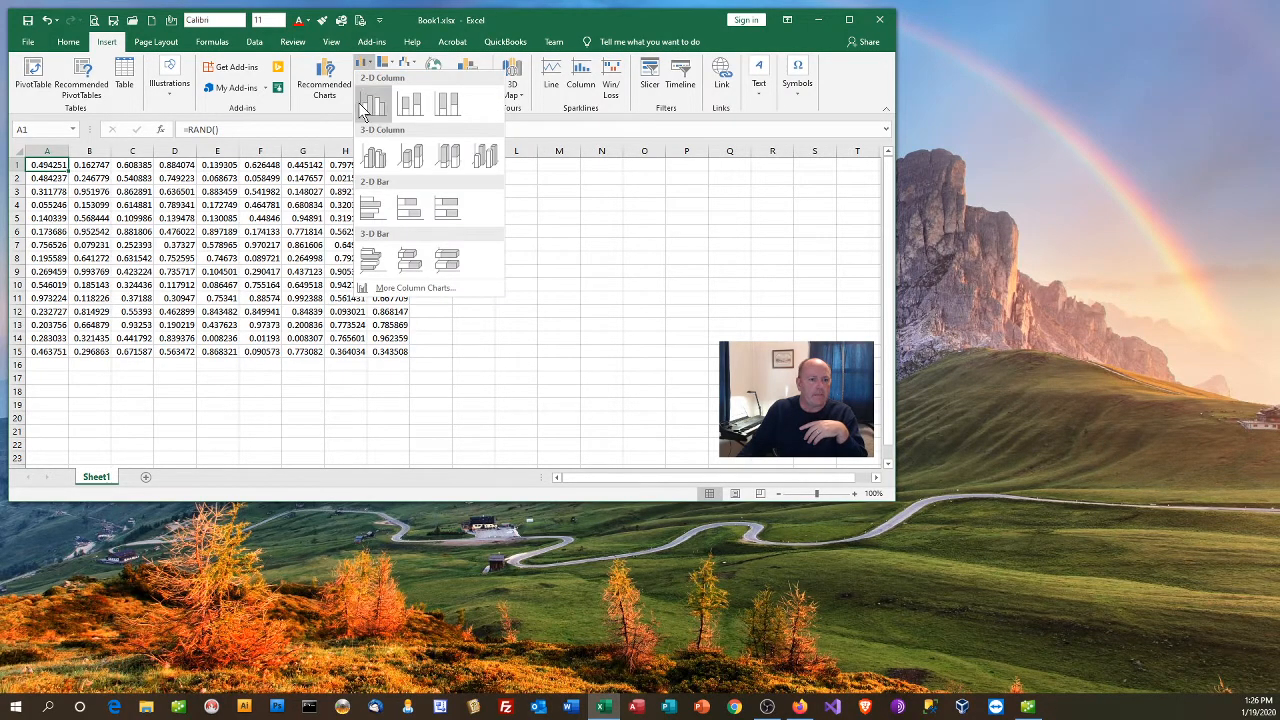
left_click(372, 104)
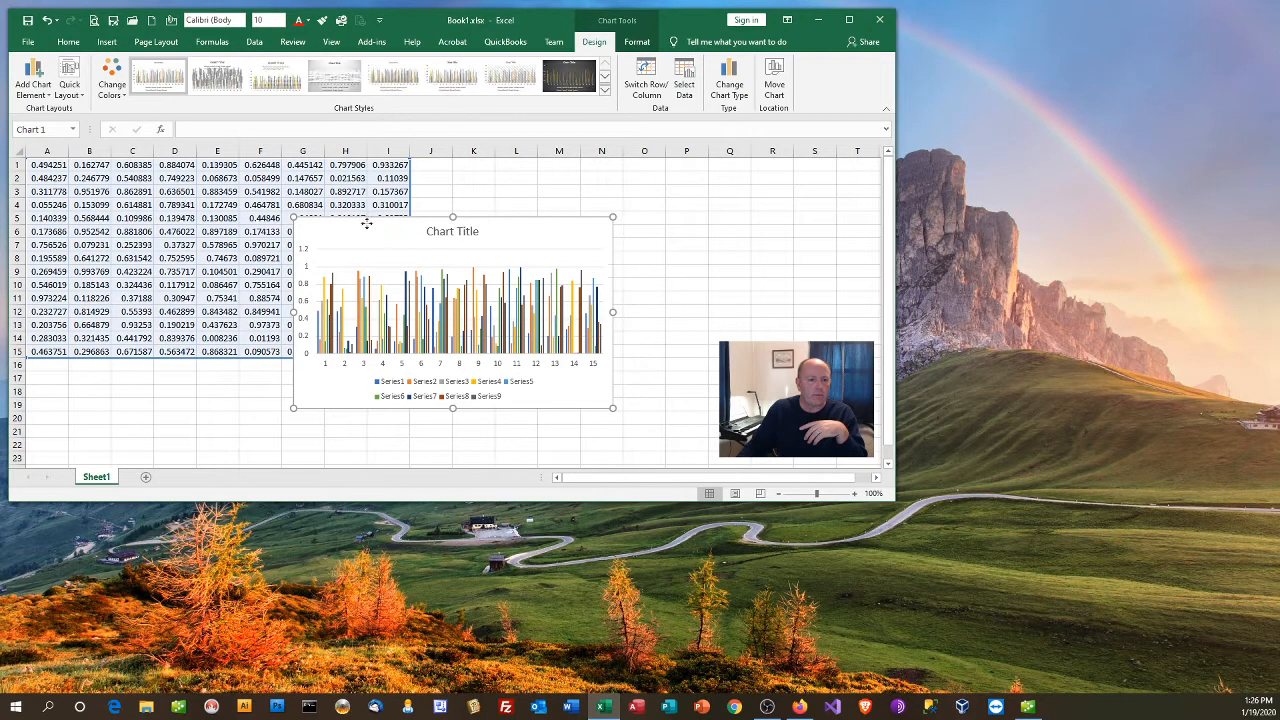
mouse_move(366, 220)
left_mouse_down()
mouse_move(480, 191)
mouse_move(477, 163)
left_mouse_up()
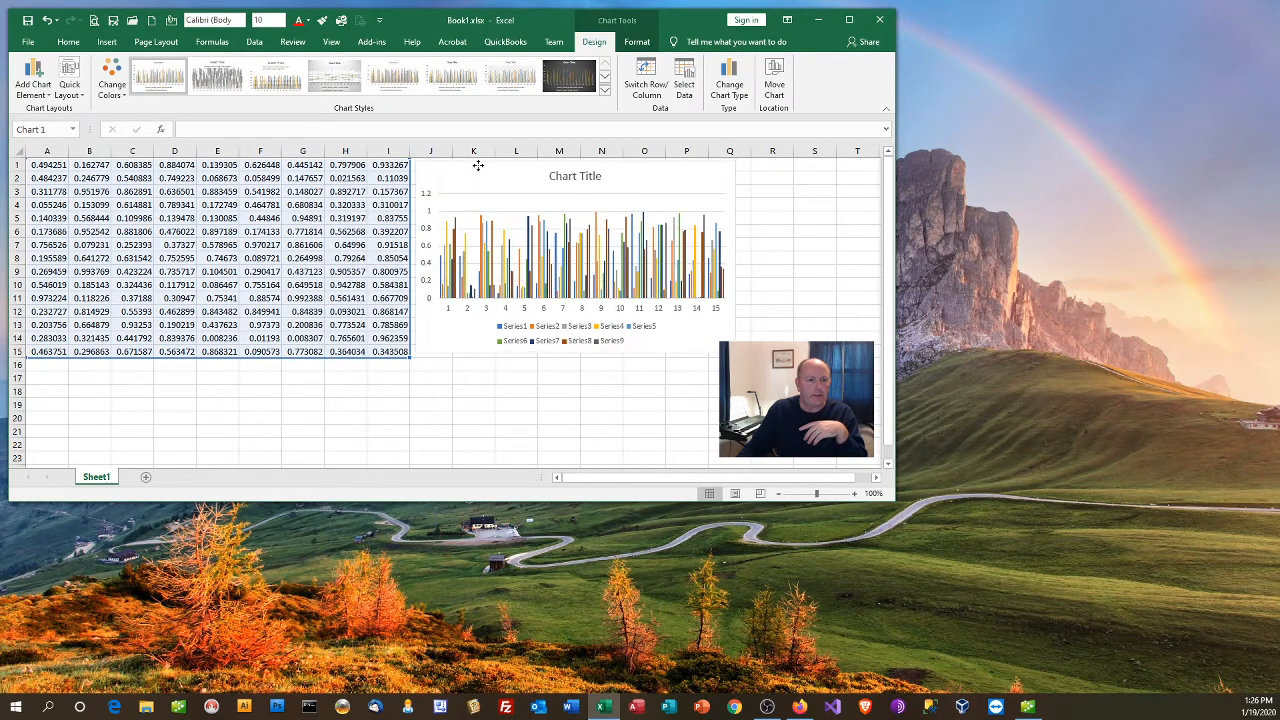
left_click_drag(735, 353, 837, 360)
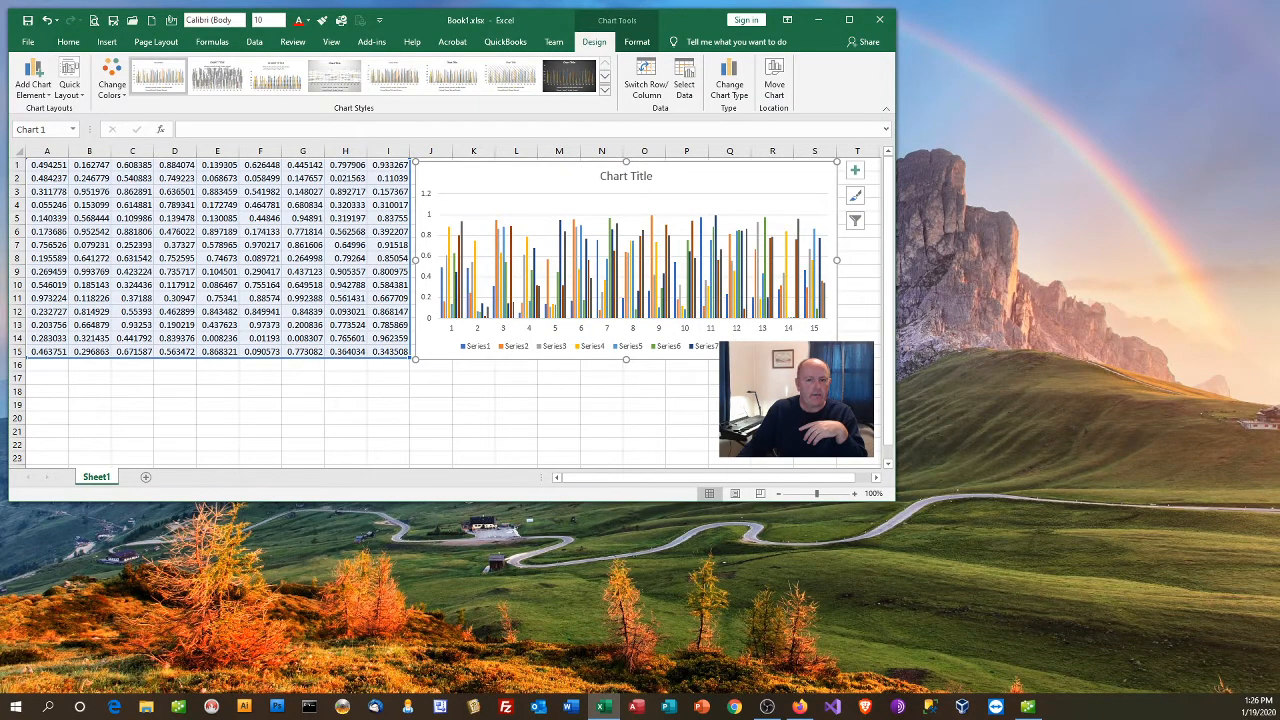
Step: Change the chart title to TEST and deselect the chart
left_click(625, 176)
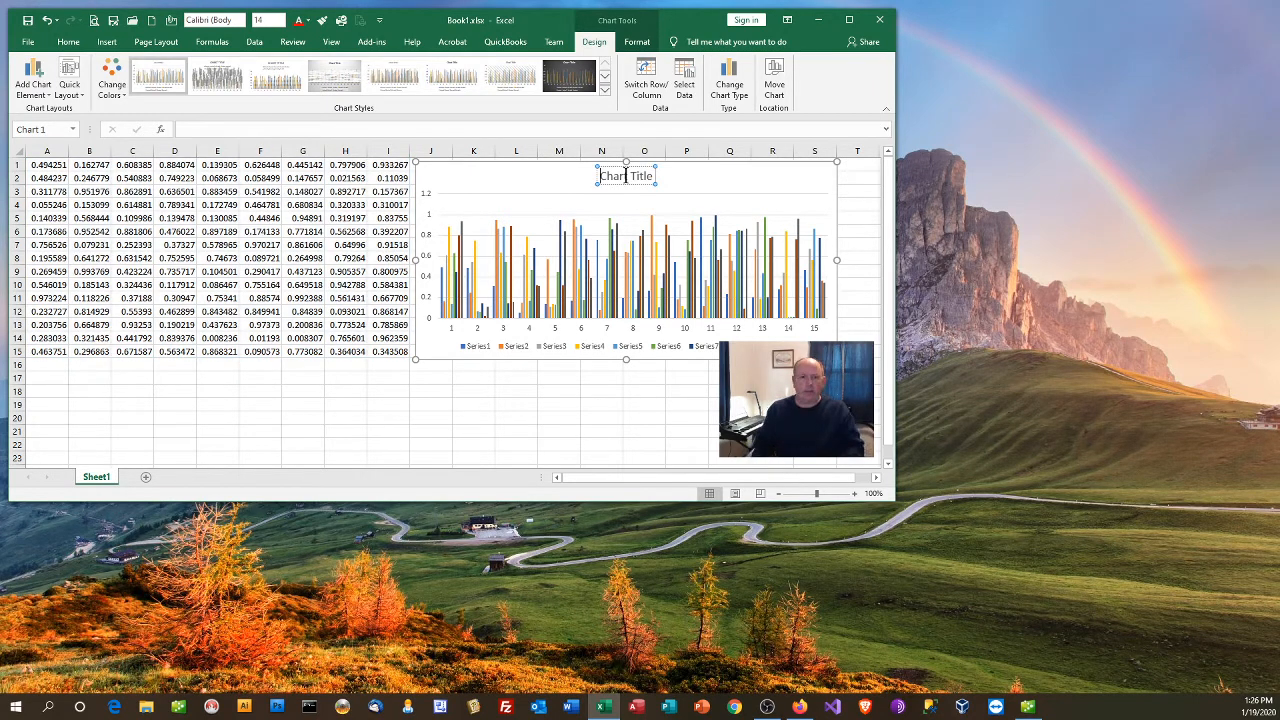
triple_click(625, 176)
type("TEST")
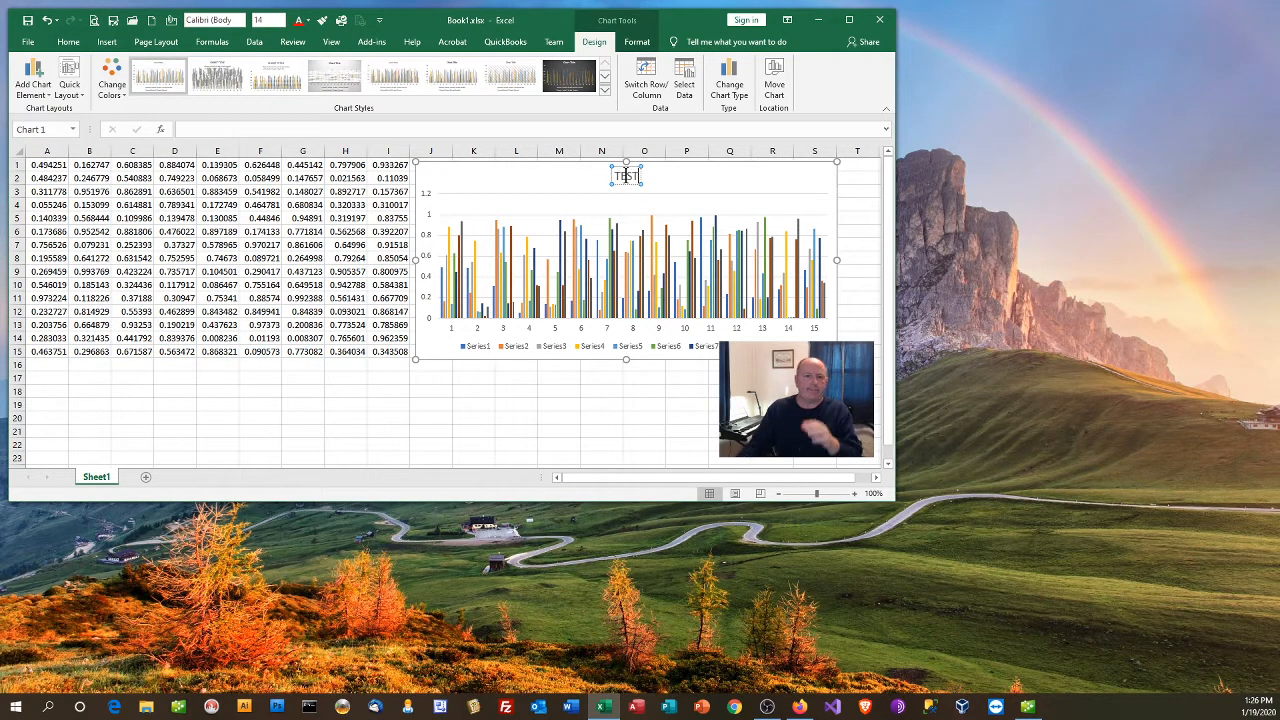
left_click(687, 179)
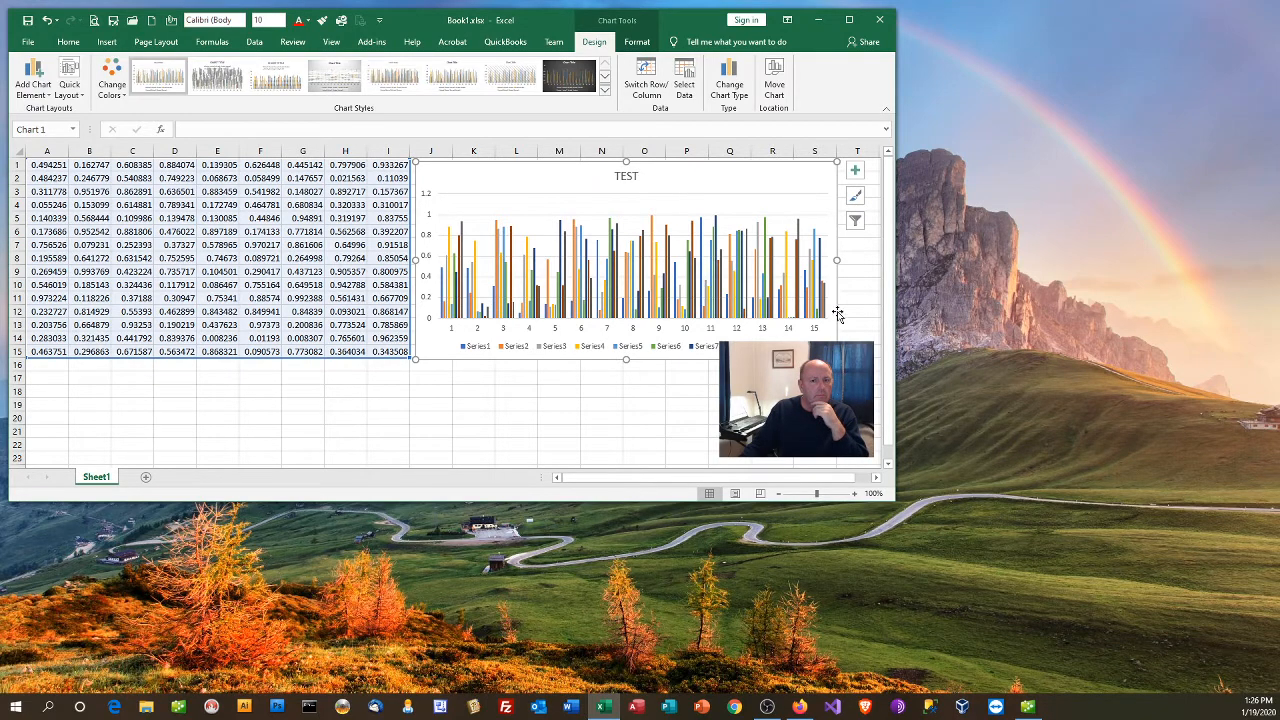
left_click(868, 295)
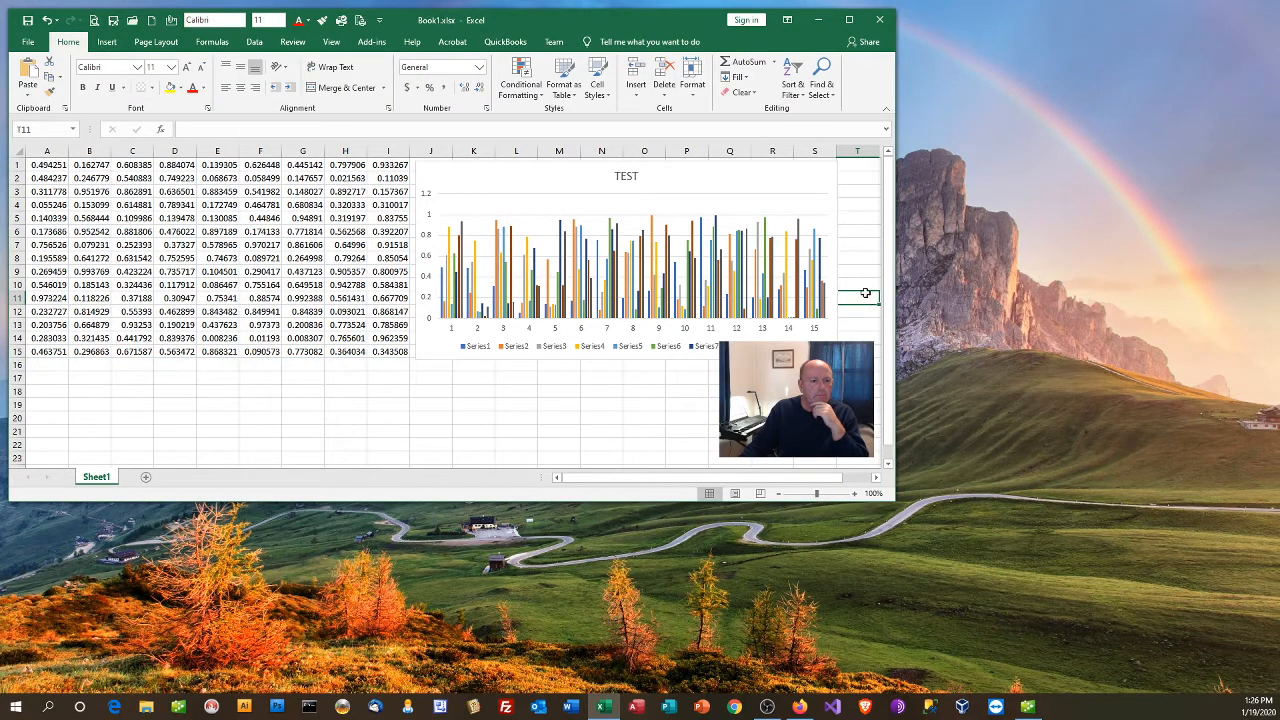
Step: Move the TEST title to the upper-right corner of the chart
left_click(37, 167)
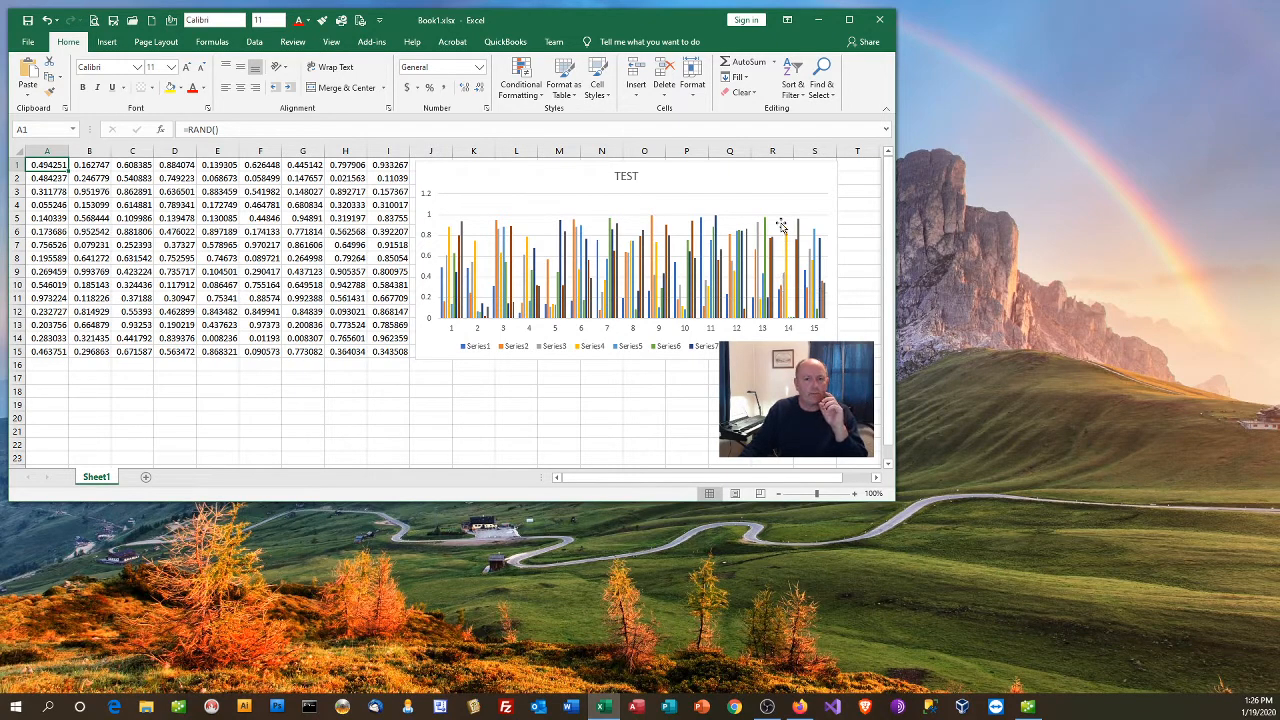
left_click(782, 178)
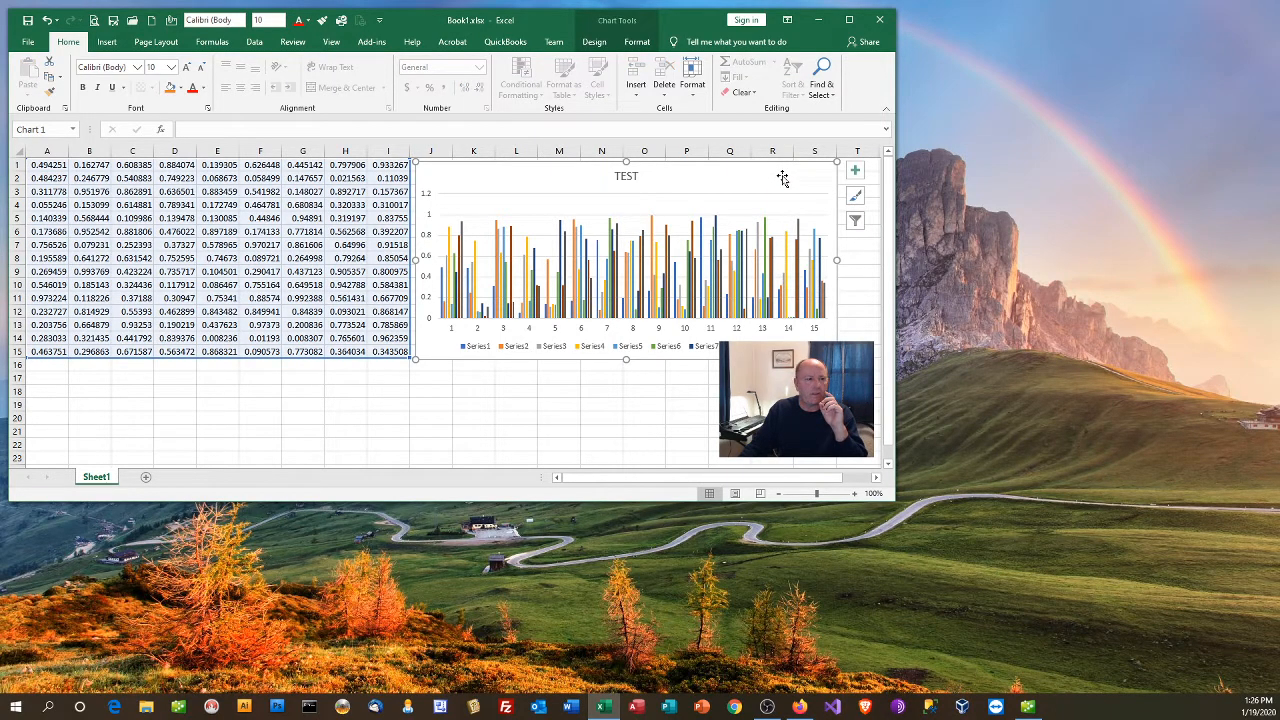
left_click(626, 176)
left_click_drag(626, 176, 810, 188)
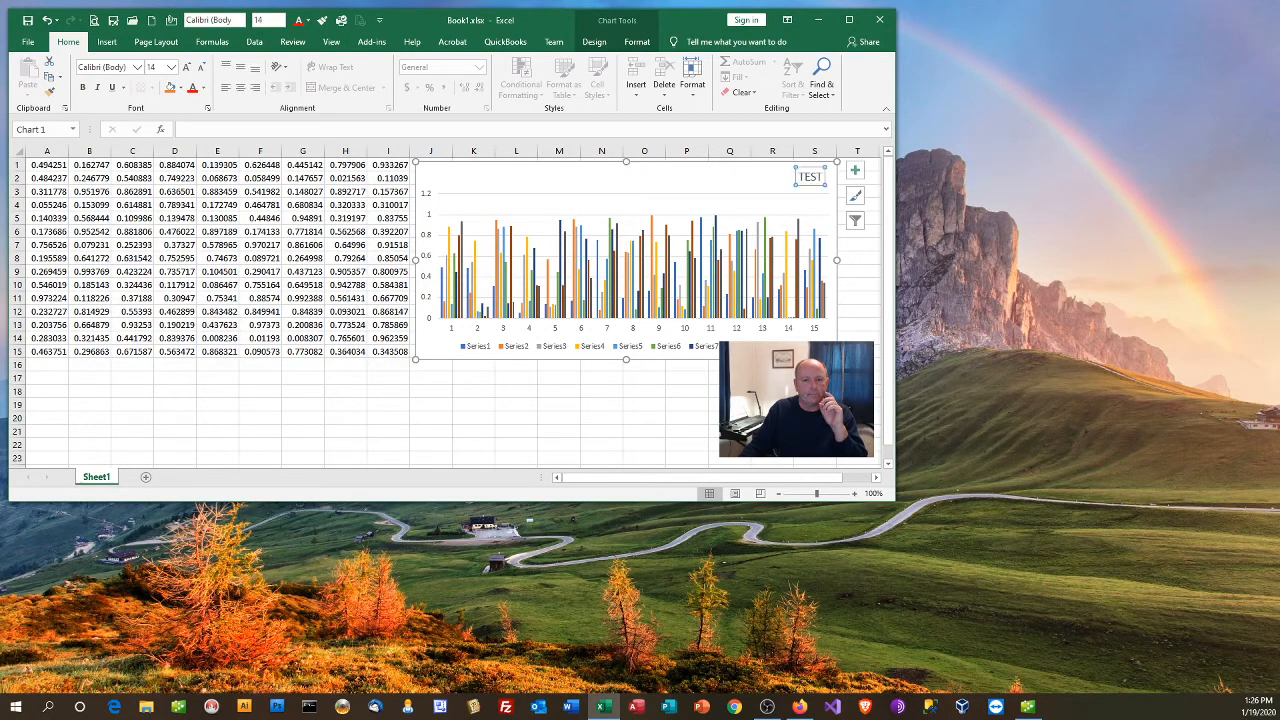
left_click(762, 347)
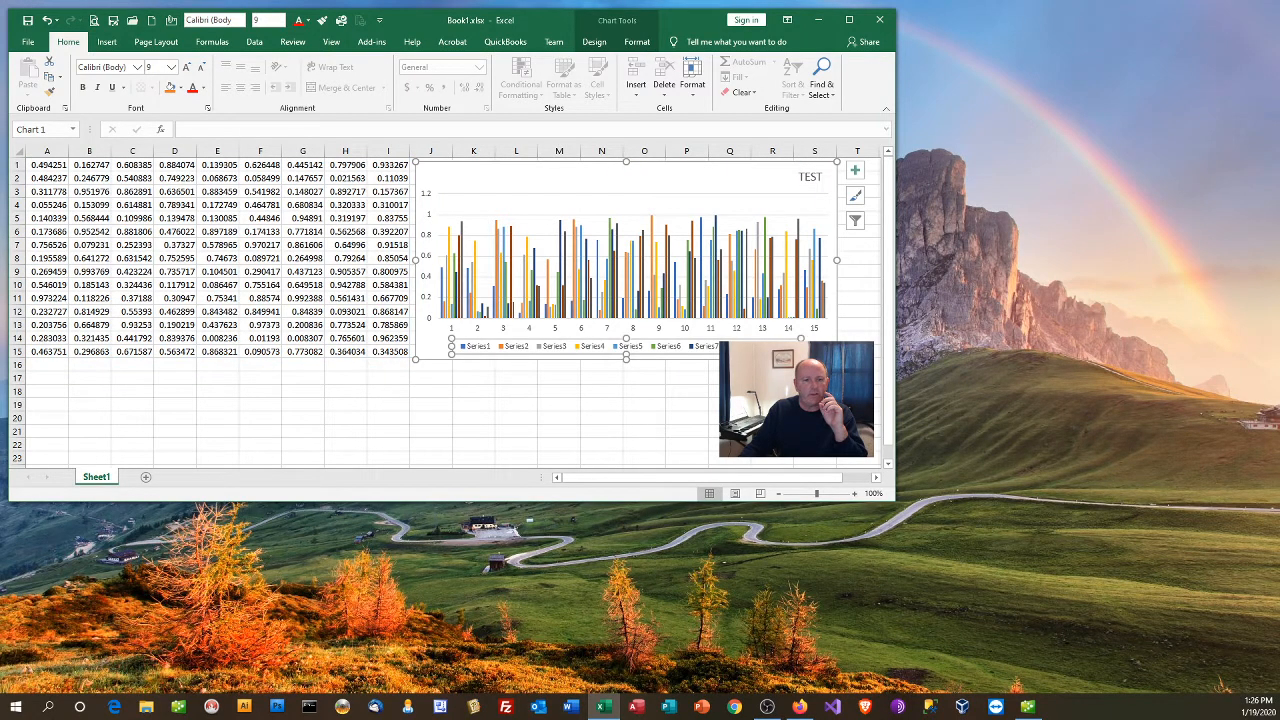
left_click(689, 183)
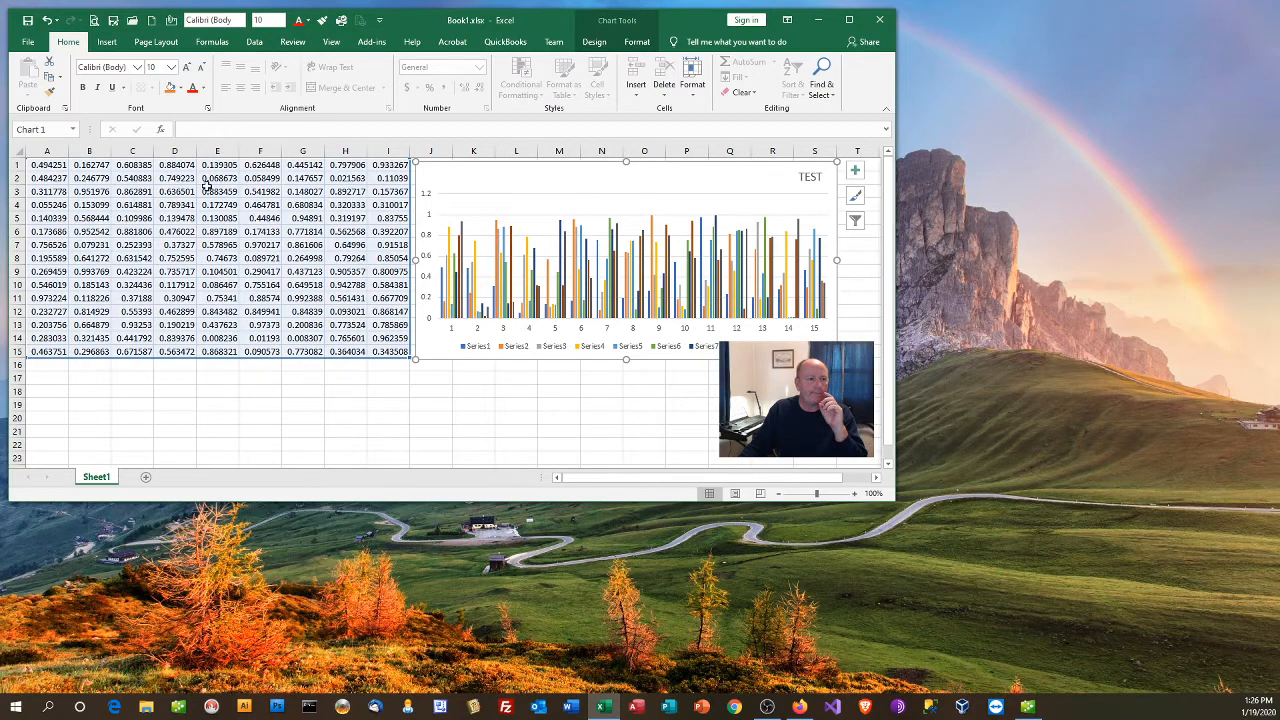
Step: Shrink the chart's source data range to columns A and B, rows 1 to 15
left_click(175, 178)
left_click(47, 164)
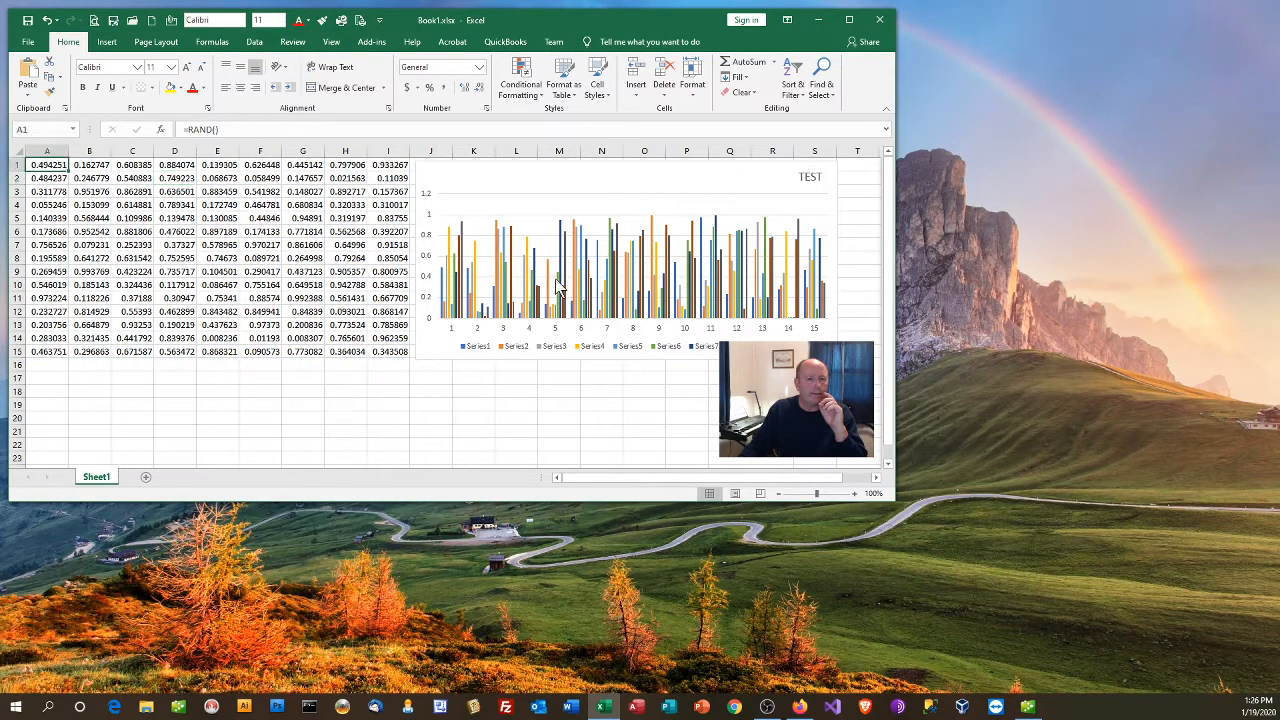
left_click(737, 171)
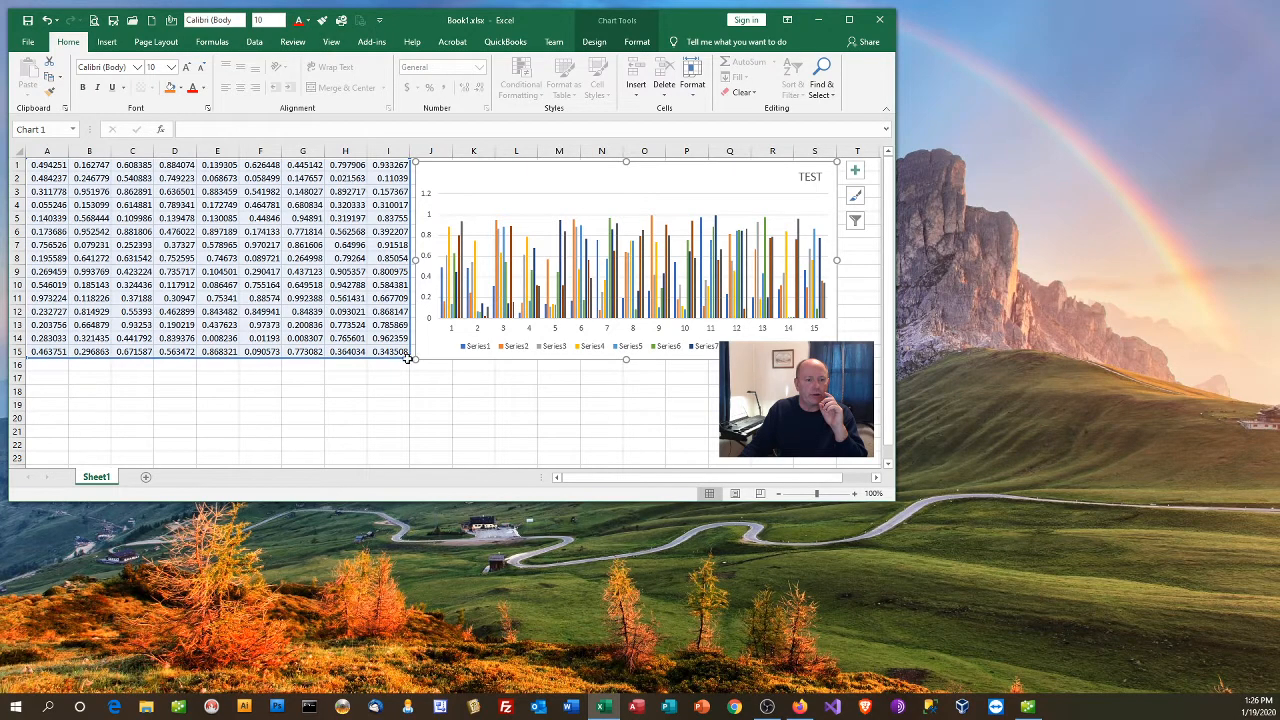
left_click_drag(377, 357, 118, 358)
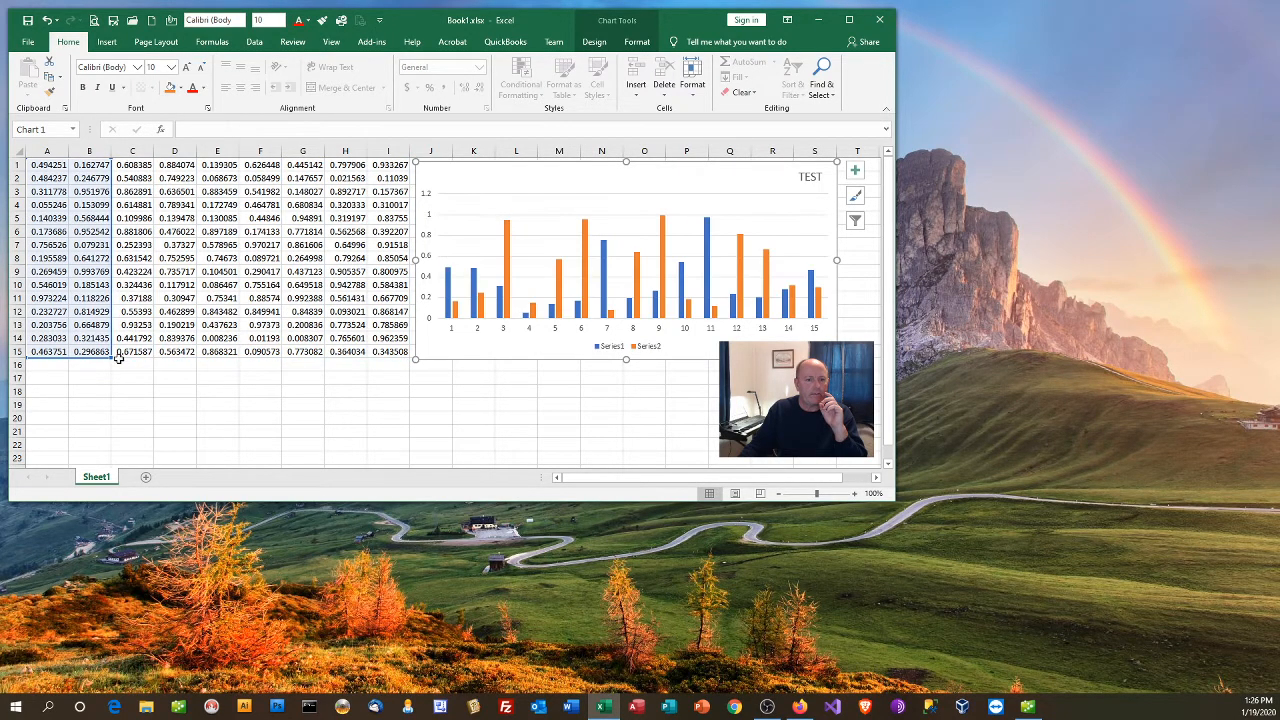
left_click(90, 202)
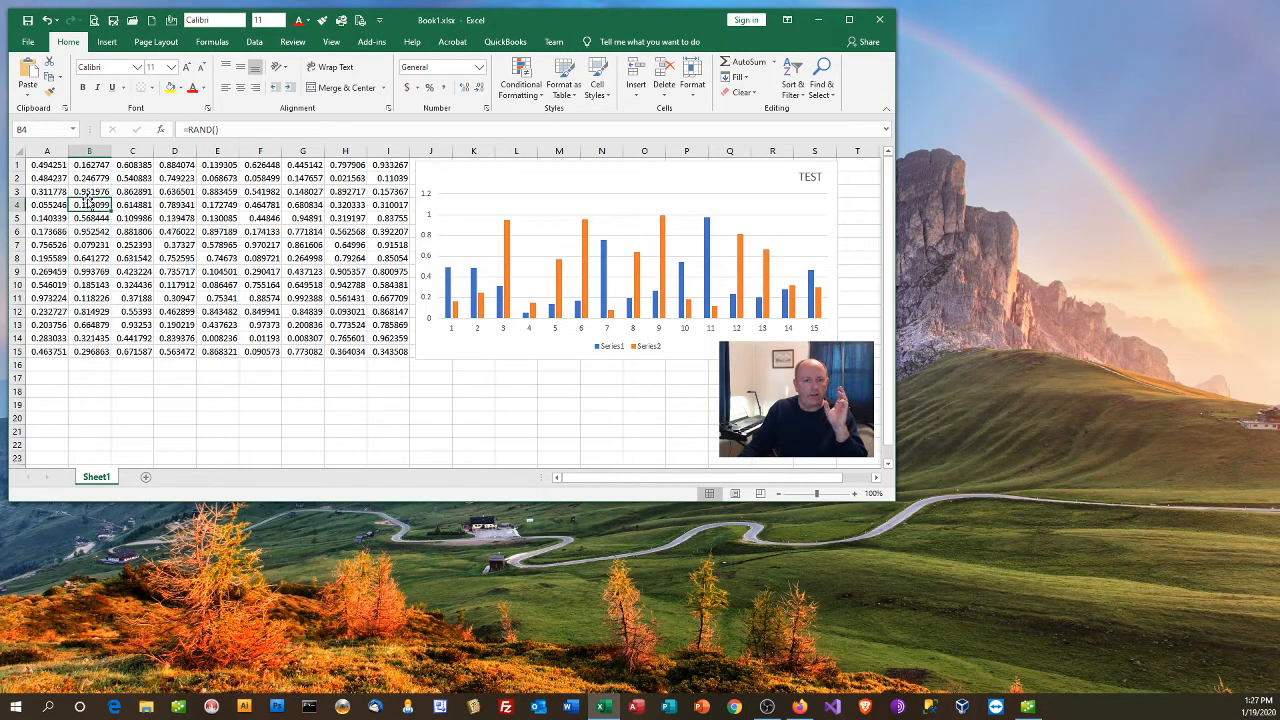
Step: Change the formula in cell A1 to =RAND()*1000
left_click(711, 177)
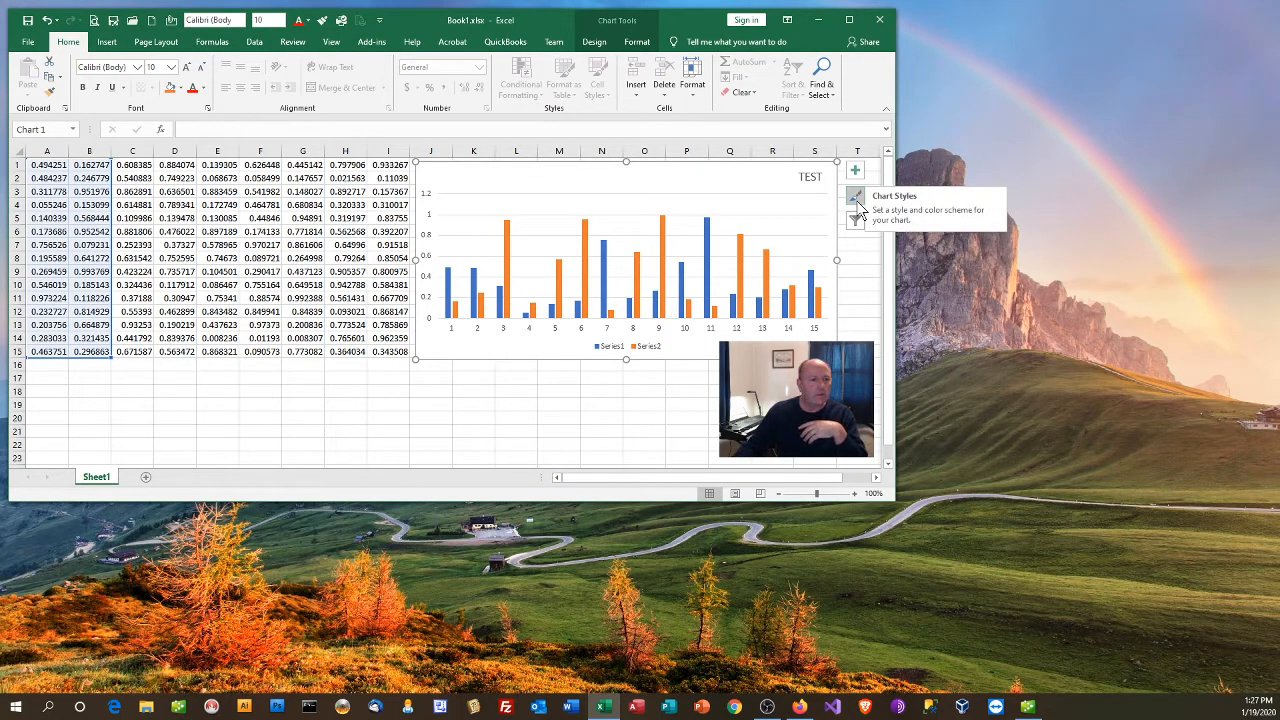
left_click(858, 258)
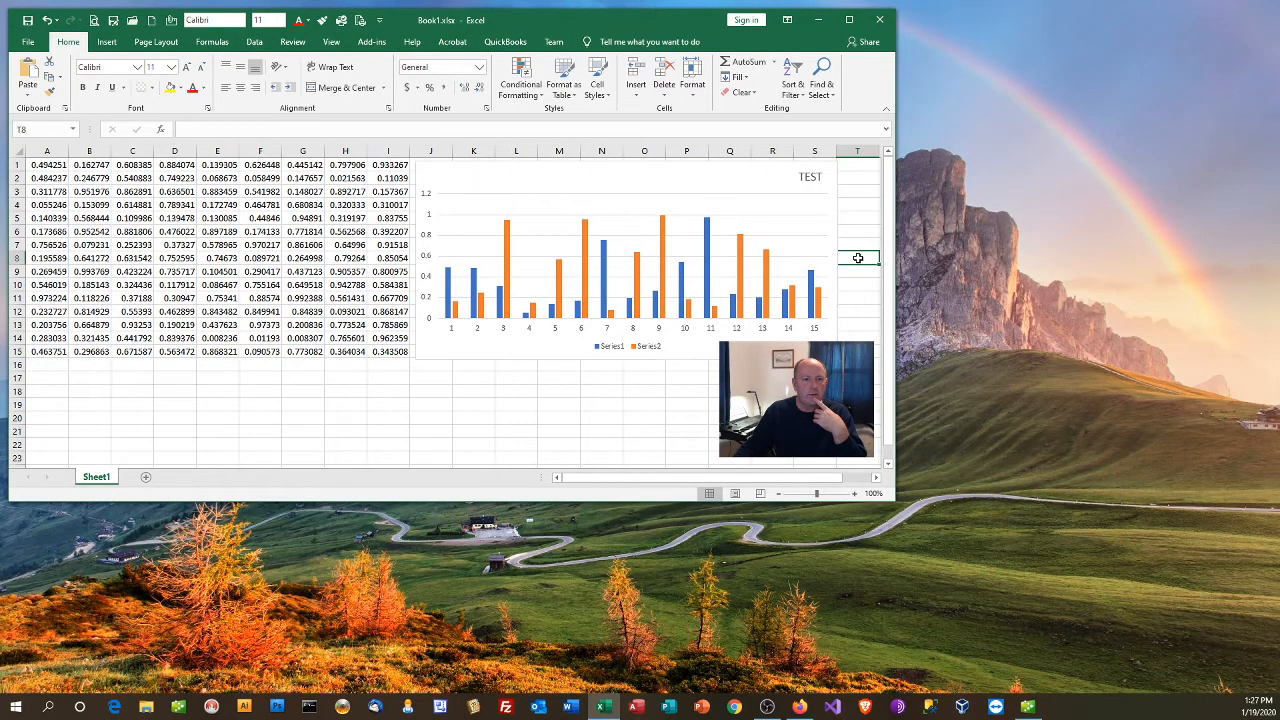
left_click(42, 167)
left_click(264, 130)
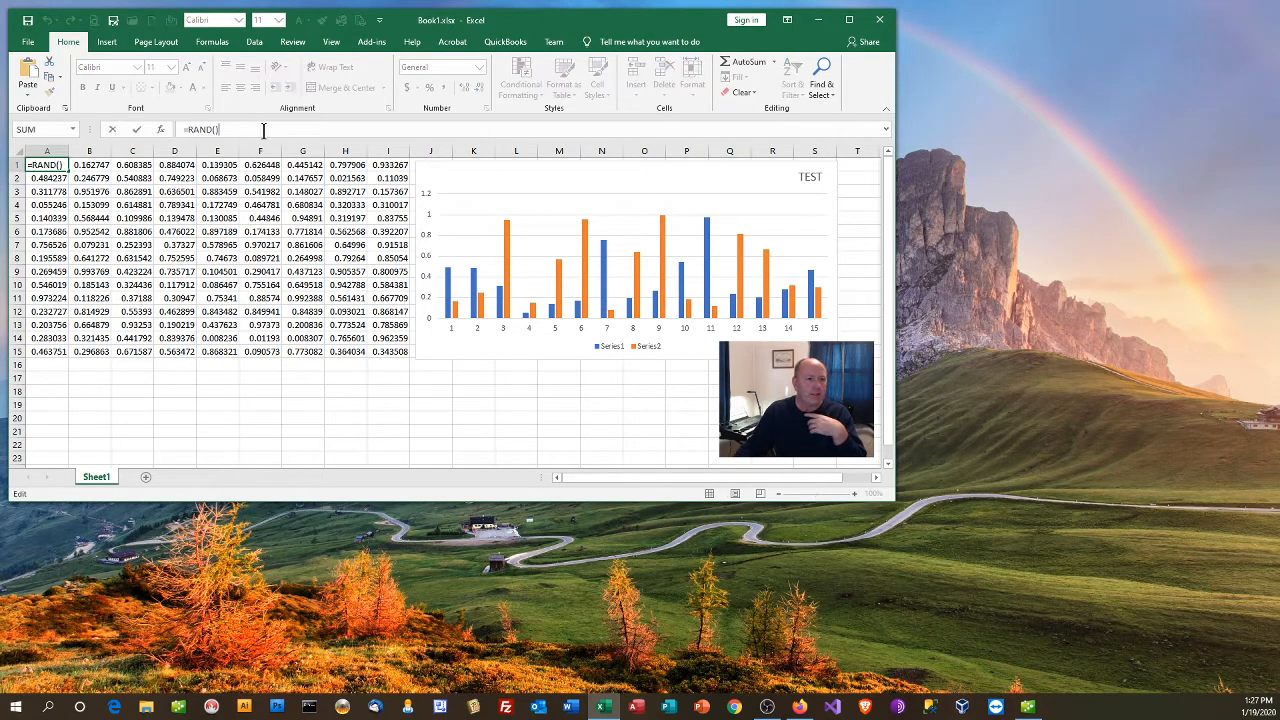
type("*1000")
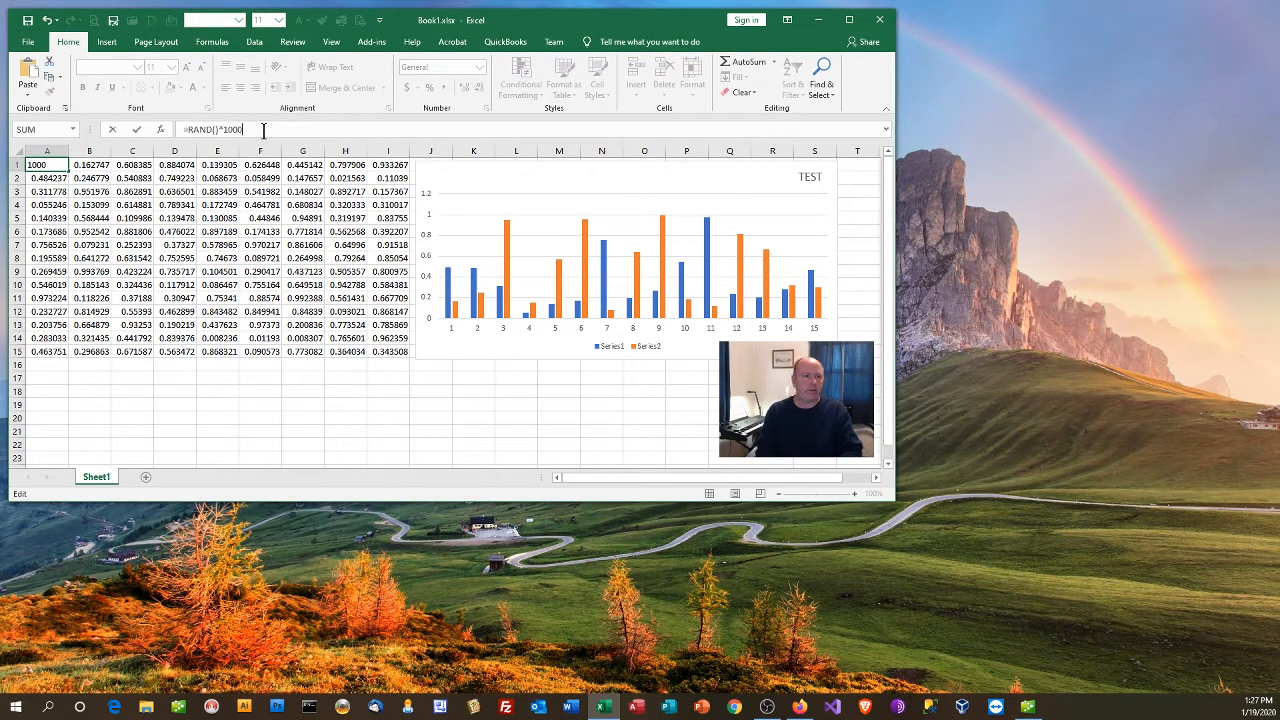
key("Return")
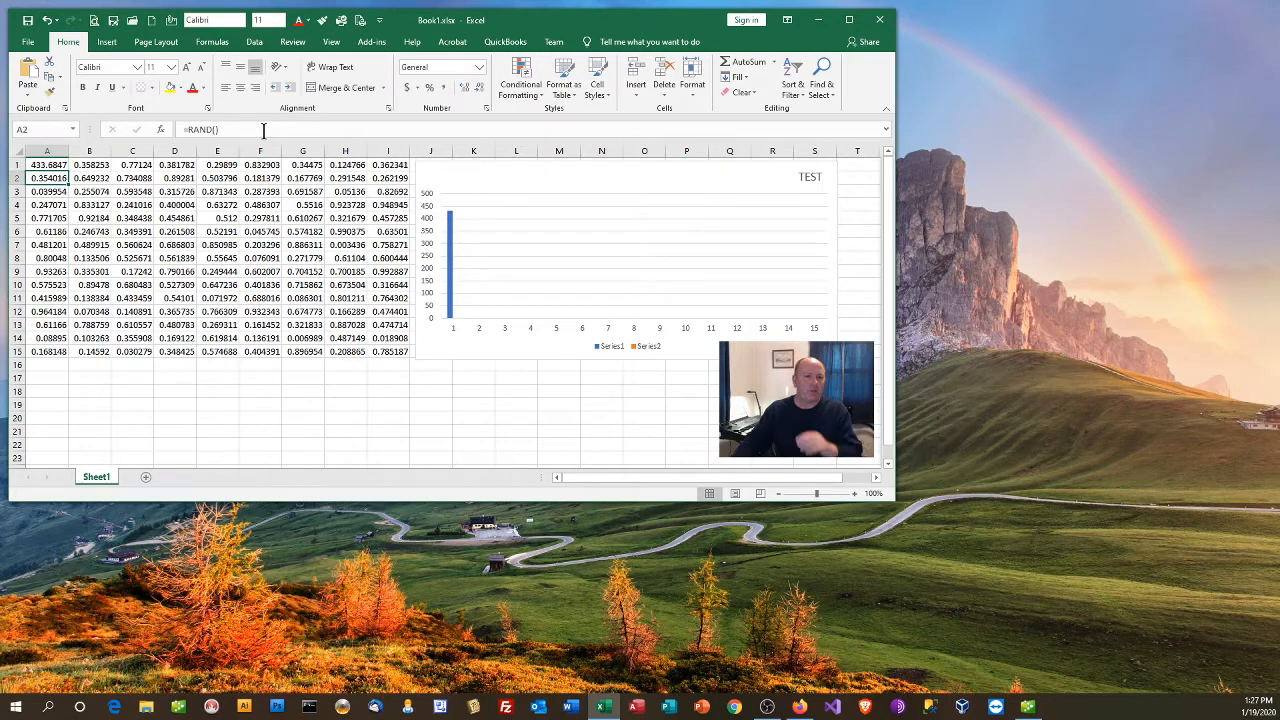
Step: Fill the =RAND()*1000 formula from A1 across to column I and down to row 15
left_click(52, 164)
left_click_drag(70, 171, 376, 178)
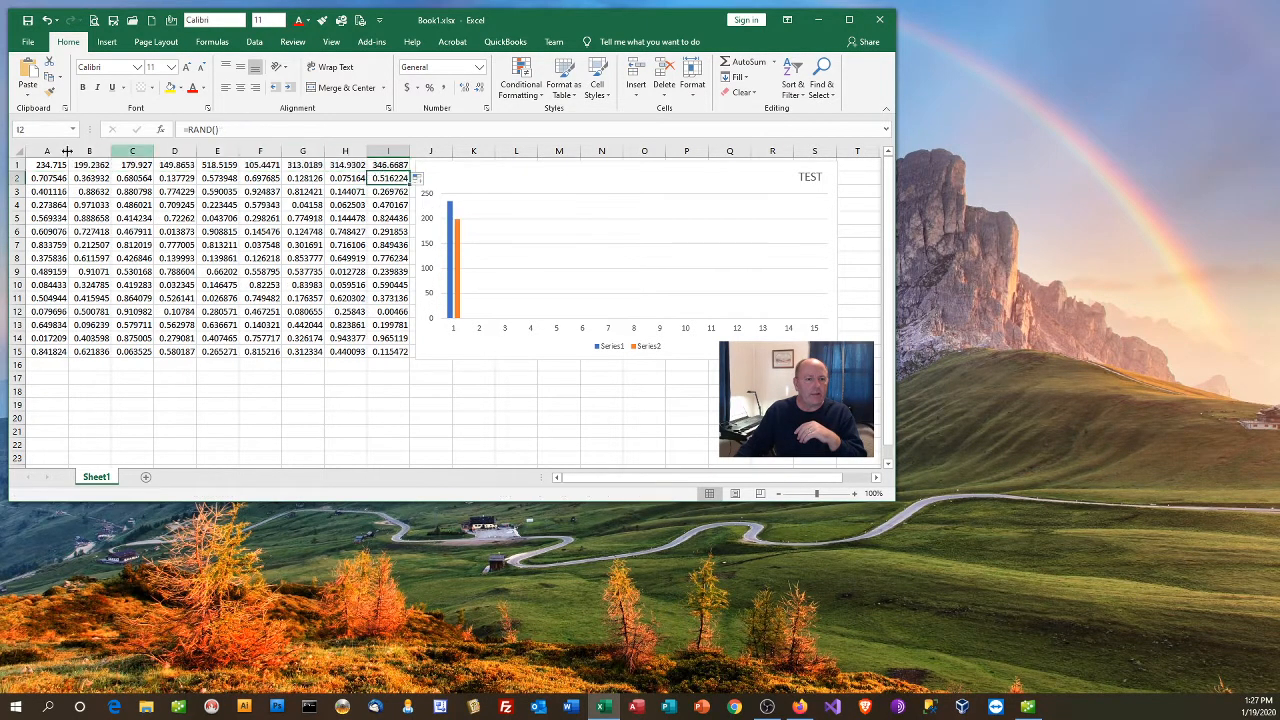
left_click_drag(36, 165, 406, 356)
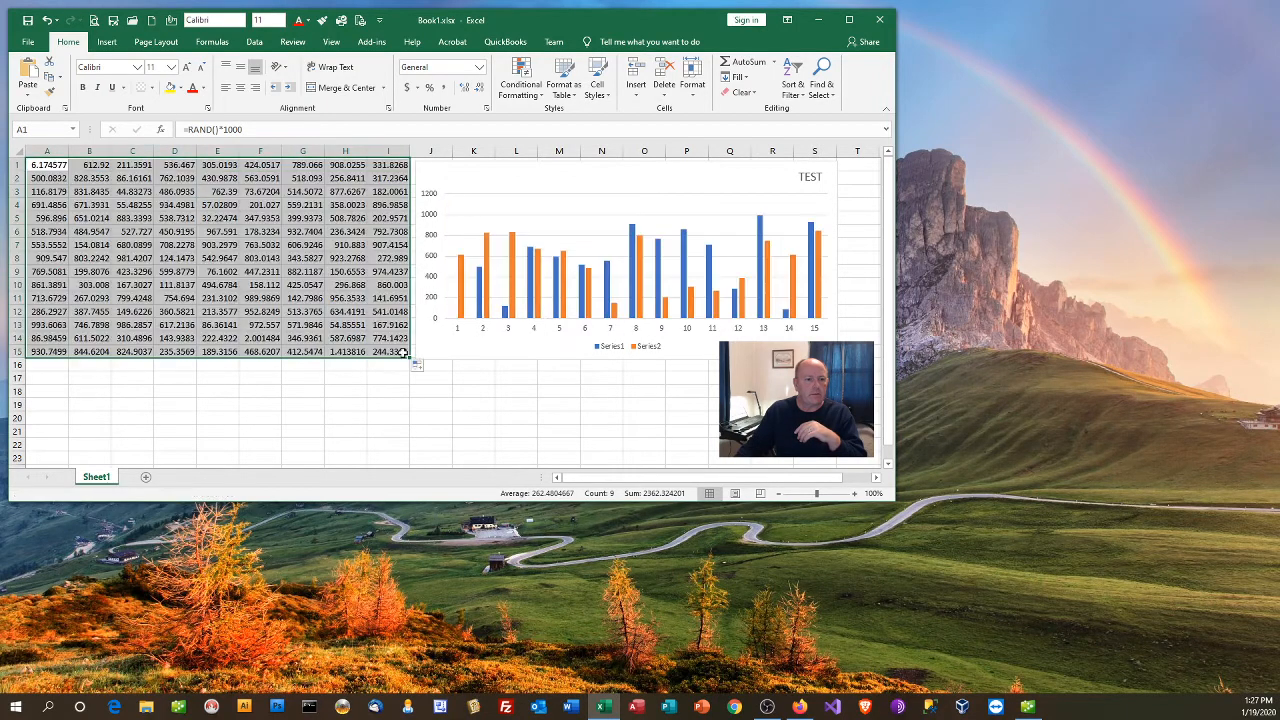
left_click(318, 364)
left_click(46, 180)
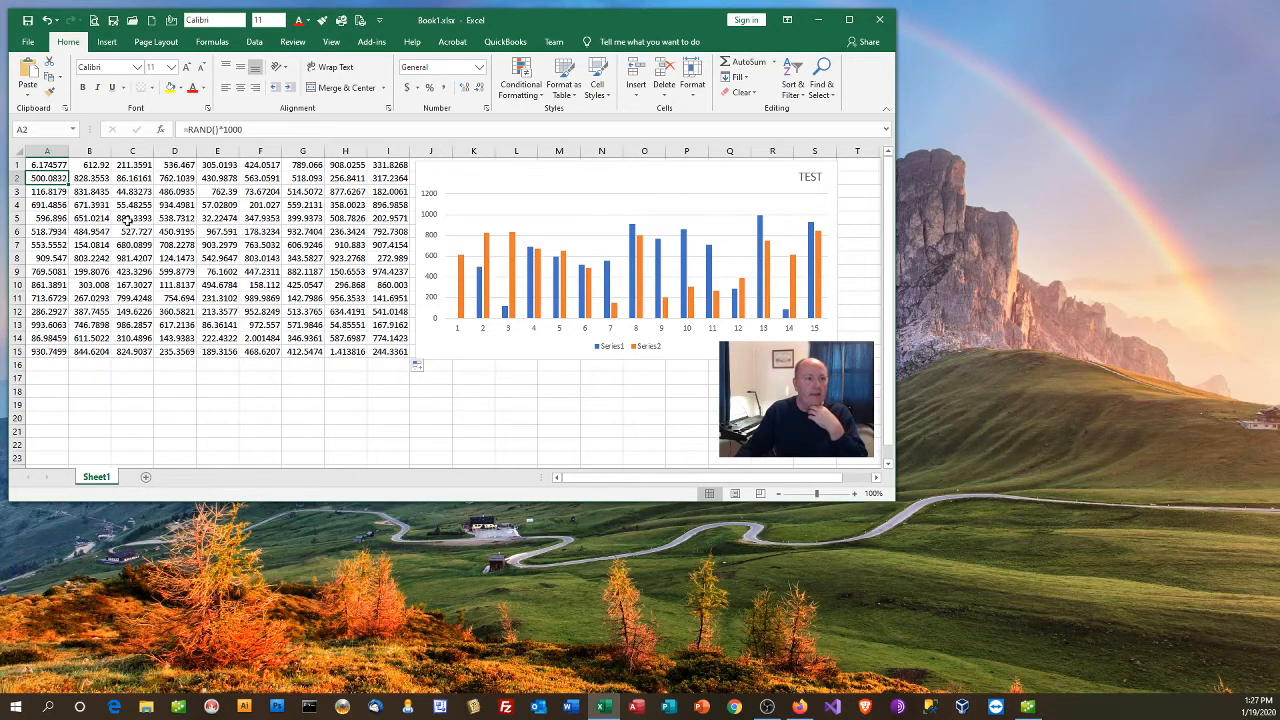
left_click(45, 204)
left_click(45, 168)
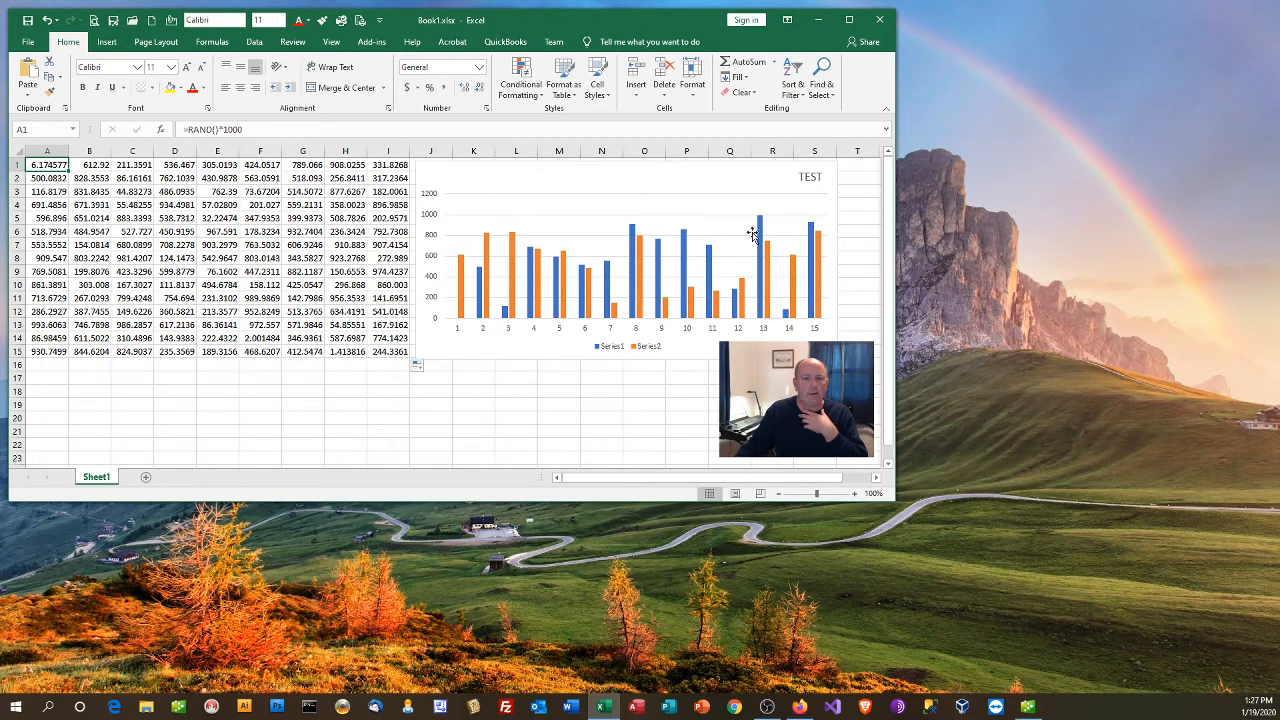
Step: Save the workbook as Book1.xlsx in excel-test-folder, replacing the existing file
left_click(28, 42)
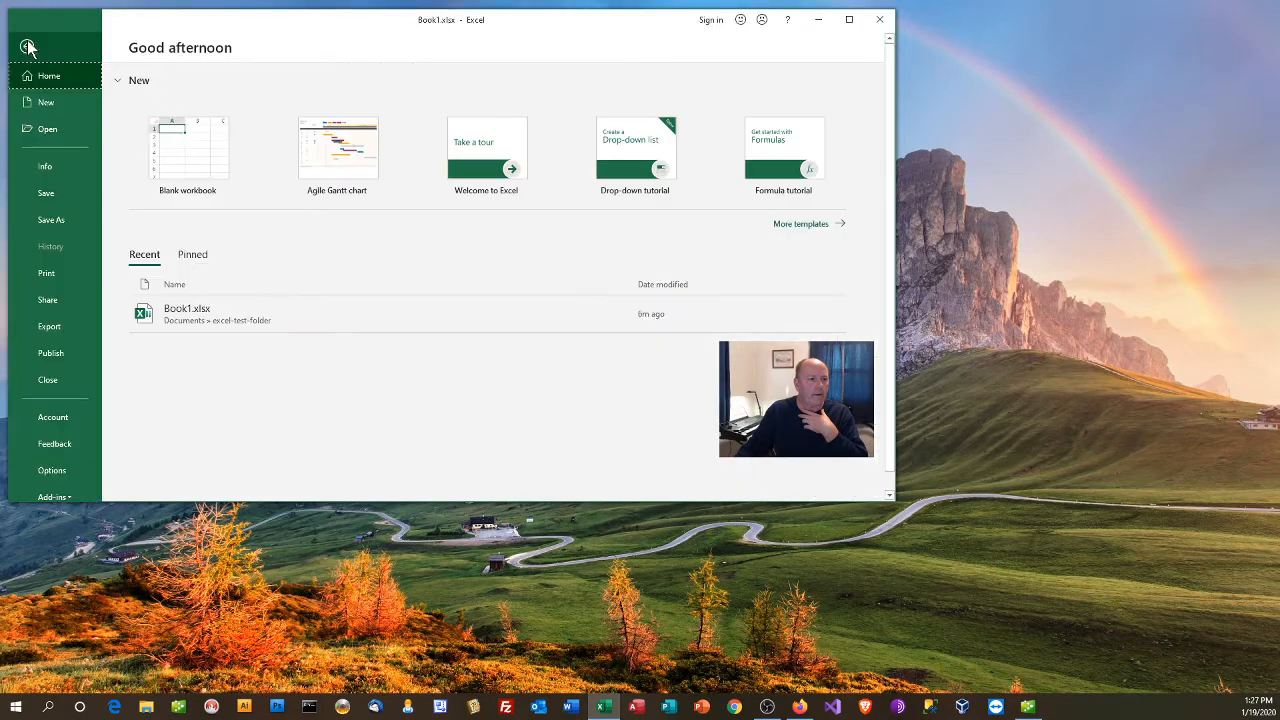
left_click(46, 218)
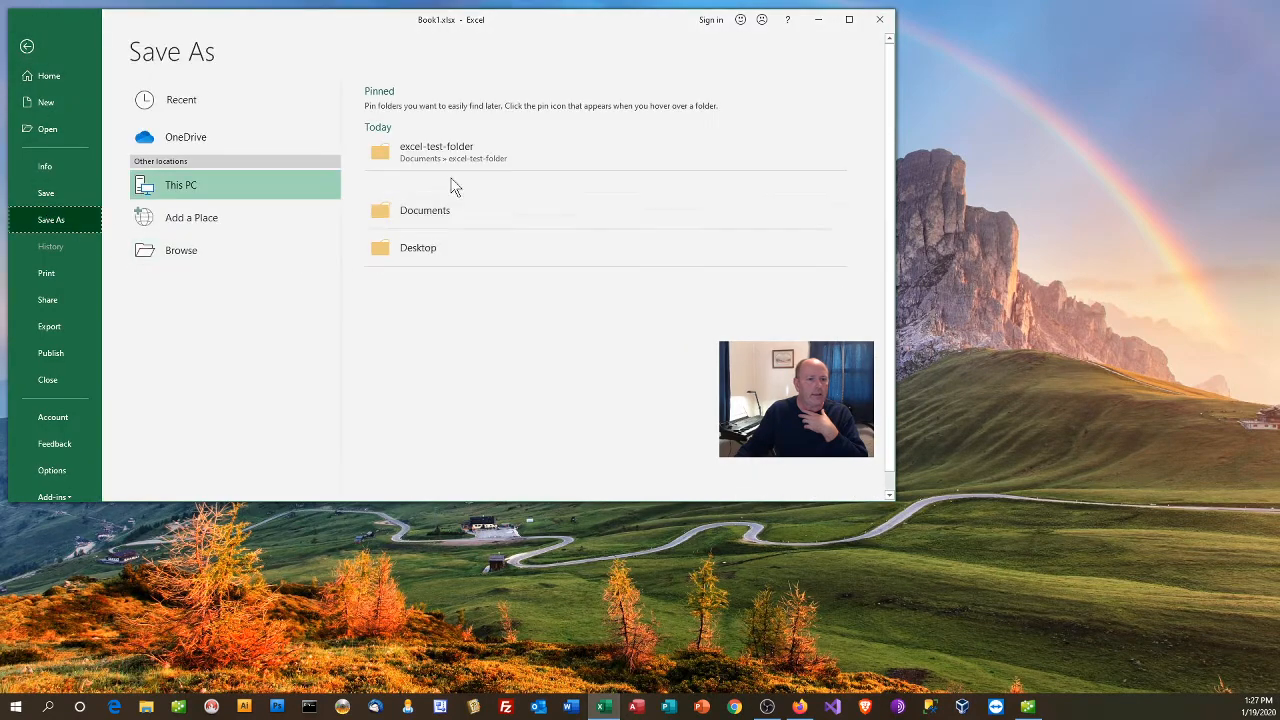
left_click(451, 153)
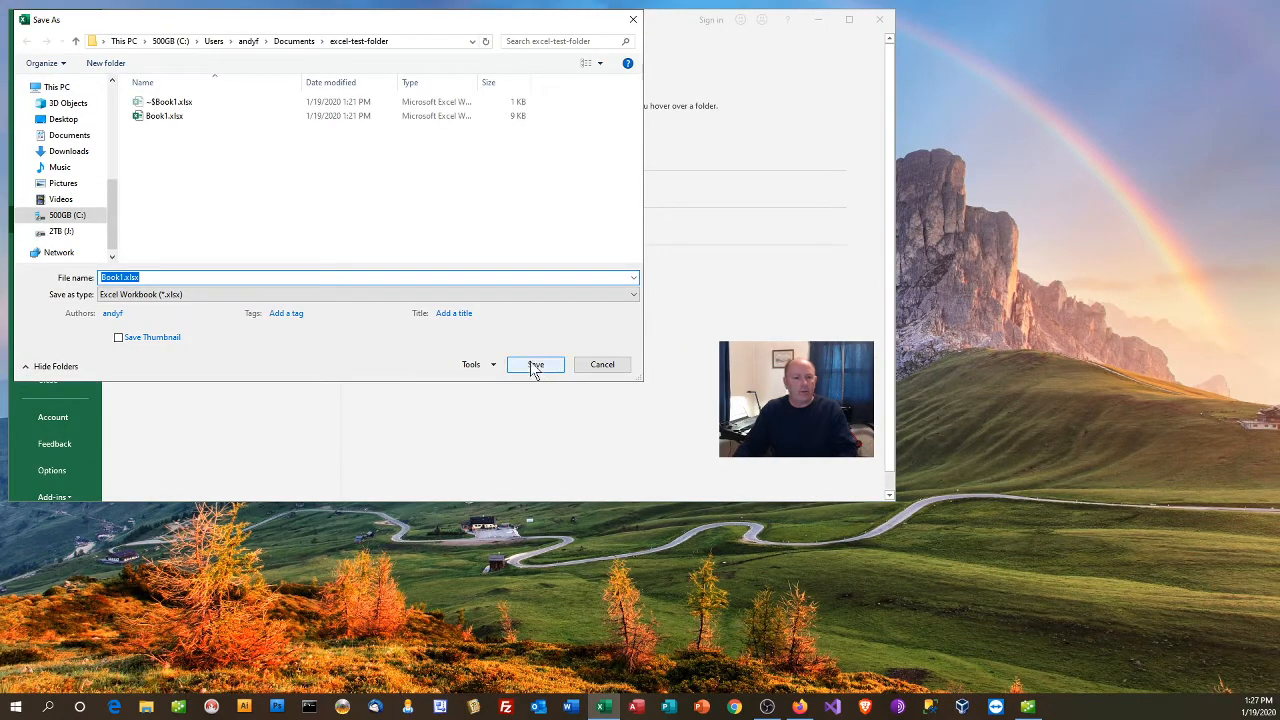
left_click(533, 364)
left_click(672, 354)
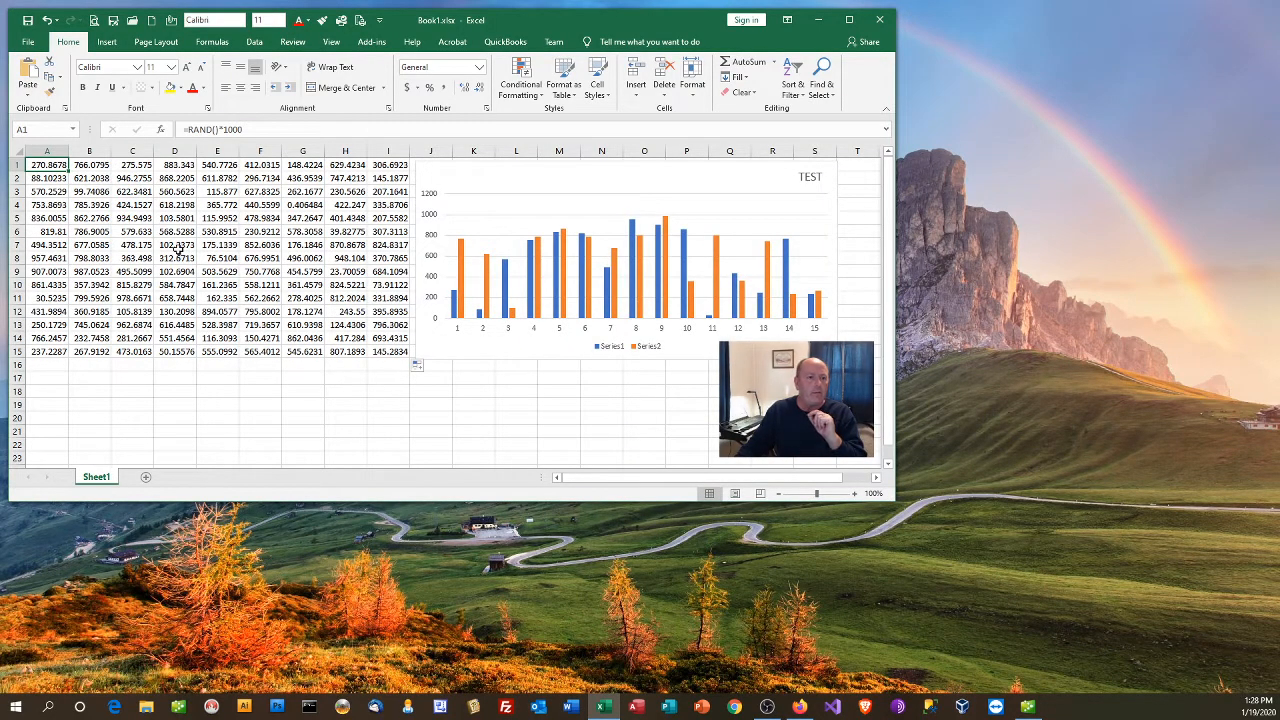
Step: Recalculate the random values from cell A1 and save the workbook repeatedly to regenerate the data and chart
left_click(102, 203)
left_click(50, 174)
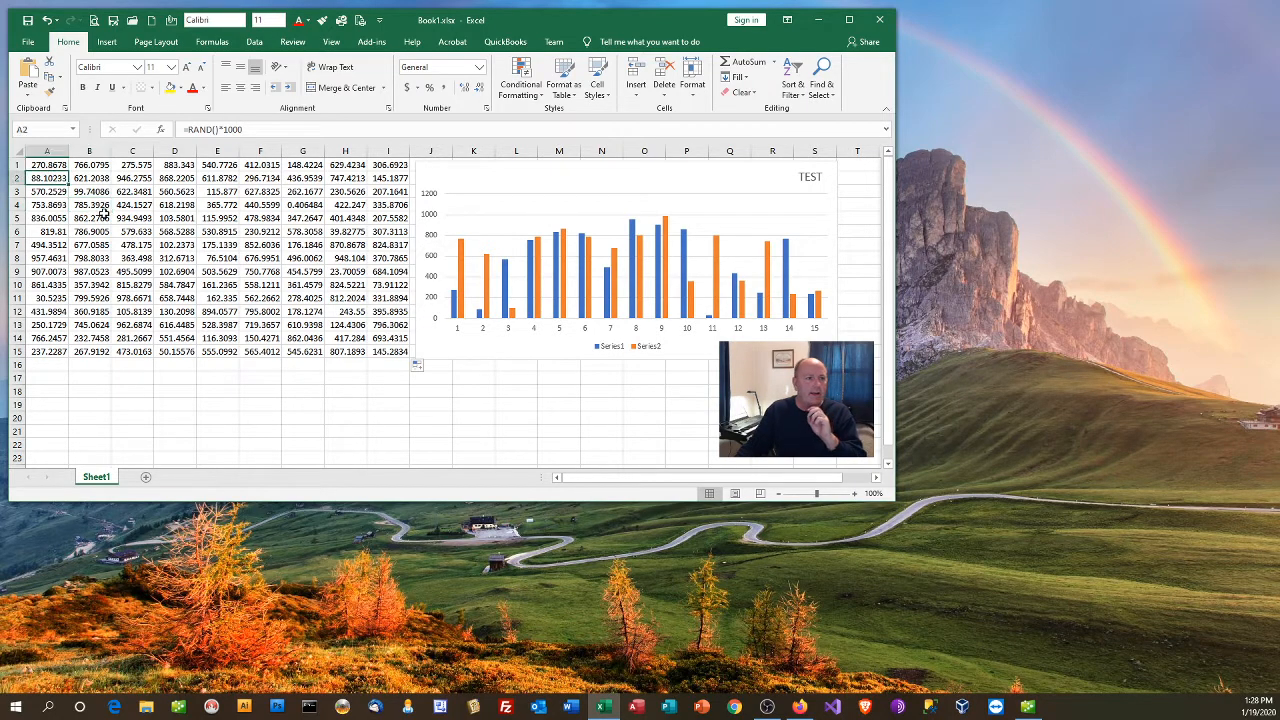
left_click(48, 166)
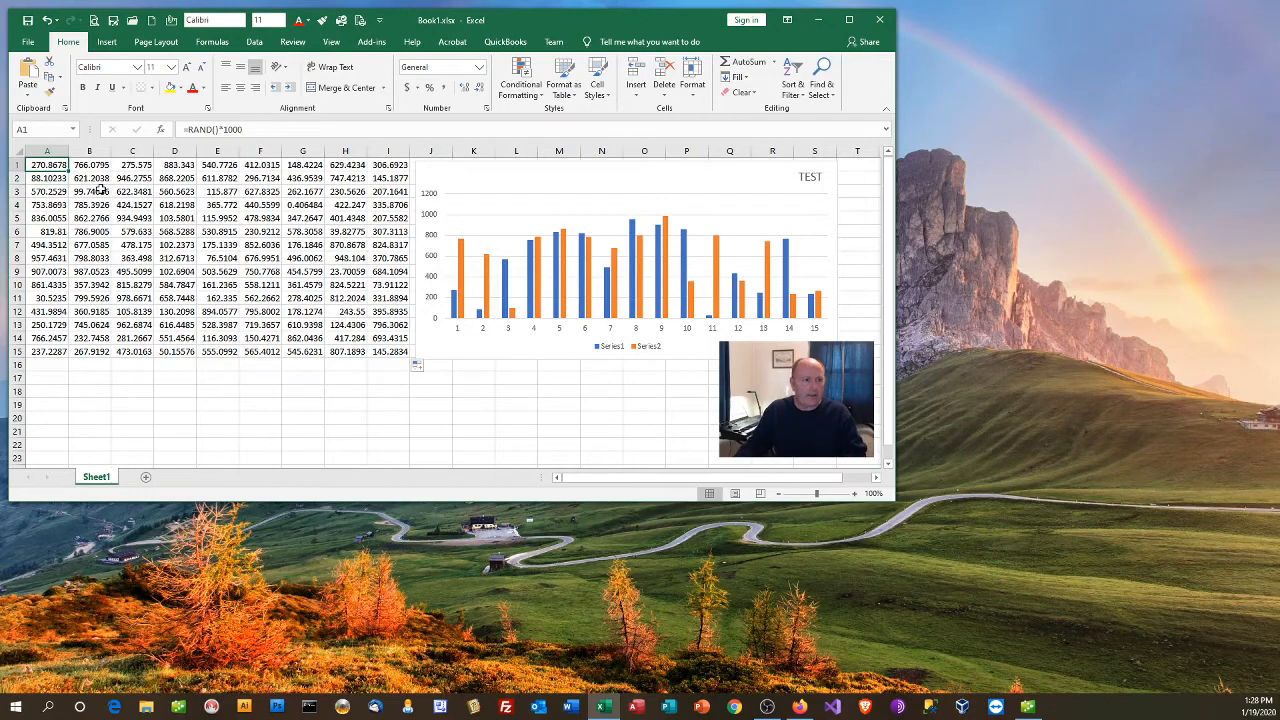
key("F9")
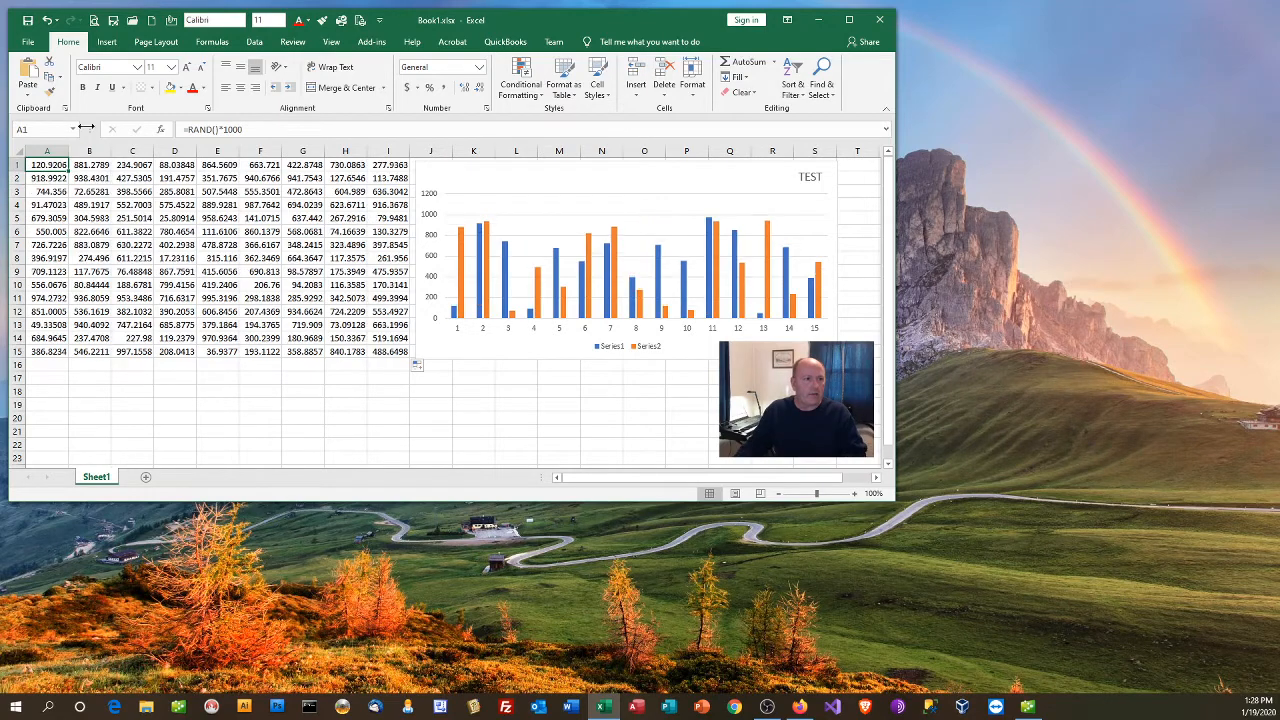
left_click(28, 24)
left_click(28, 24)
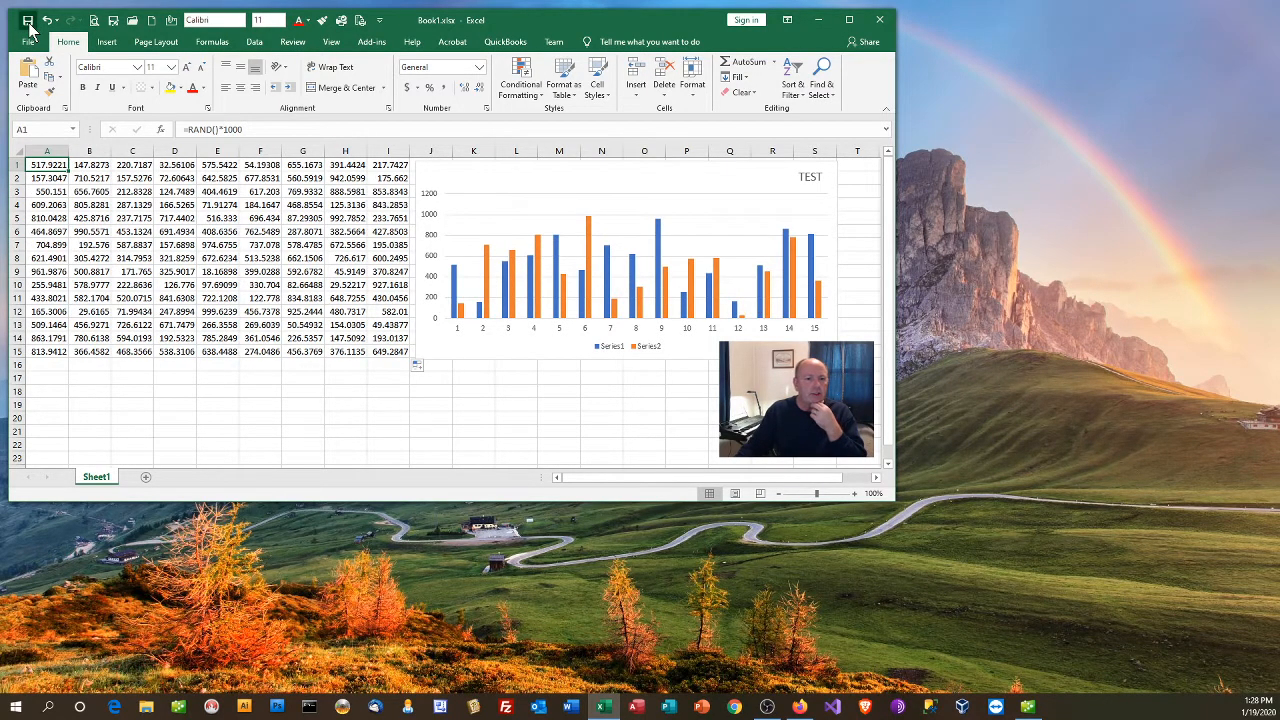
left_click(28, 24)
left_click(28, 24)
left_click(28, 24)
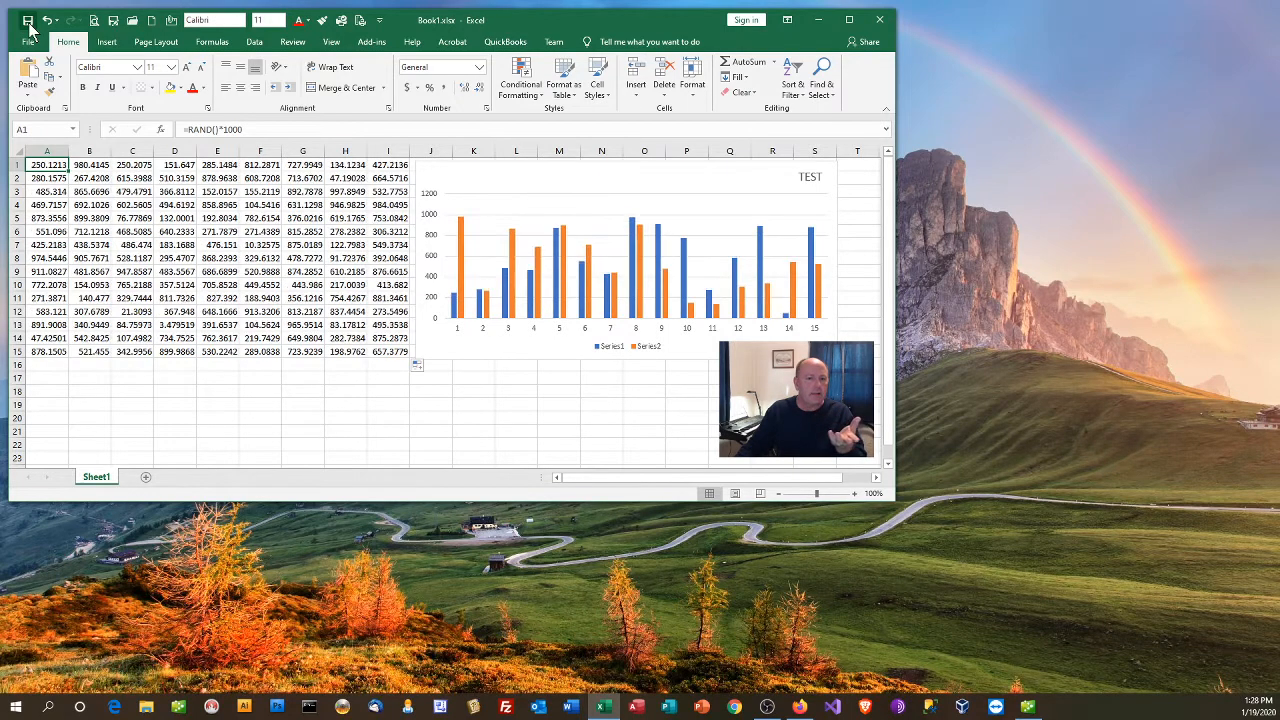
left_click(28, 24)
left_click(28, 24)
left_click(28, 24)
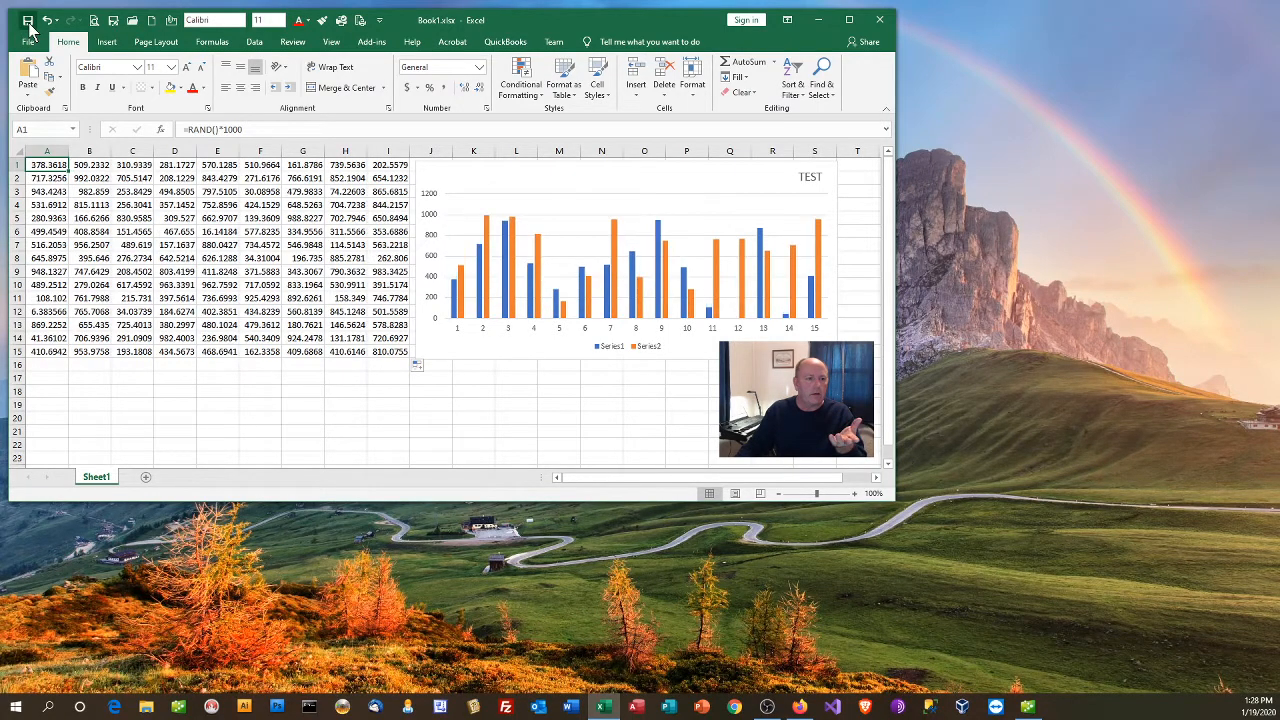
left_click(28, 24)
left_click(28, 24)
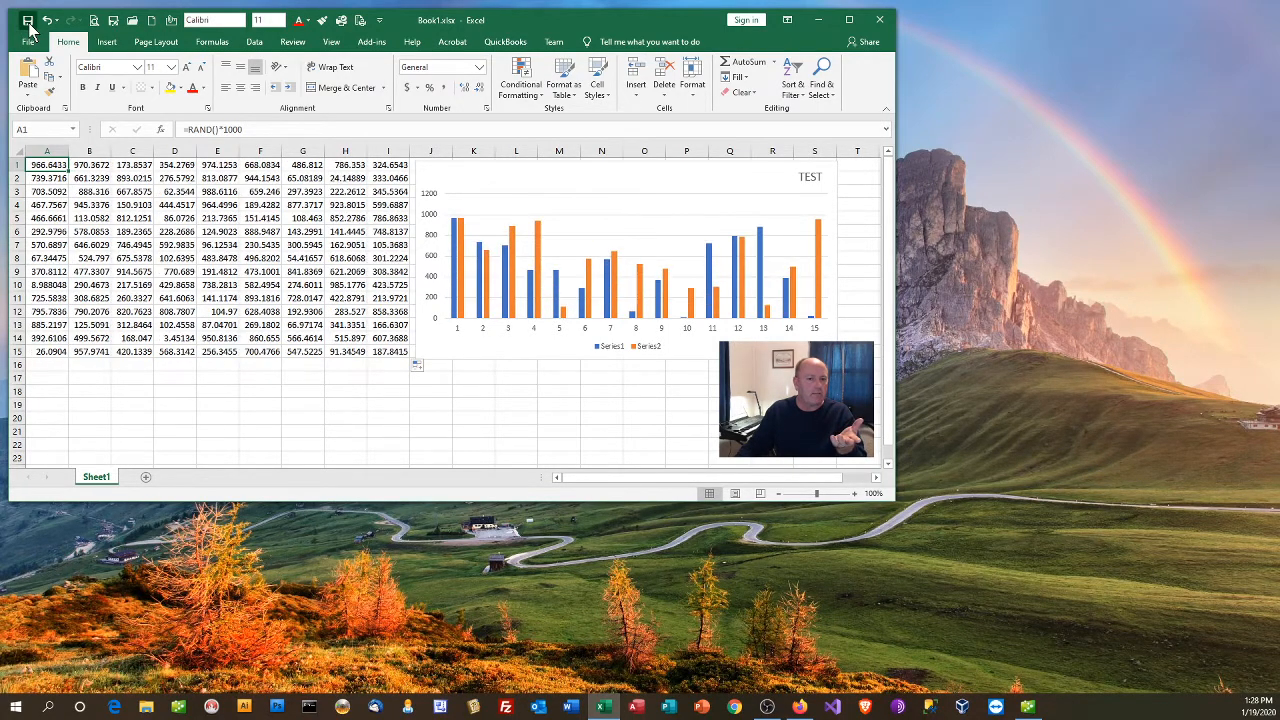
left_click(28, 24)
left_click(28, 24)
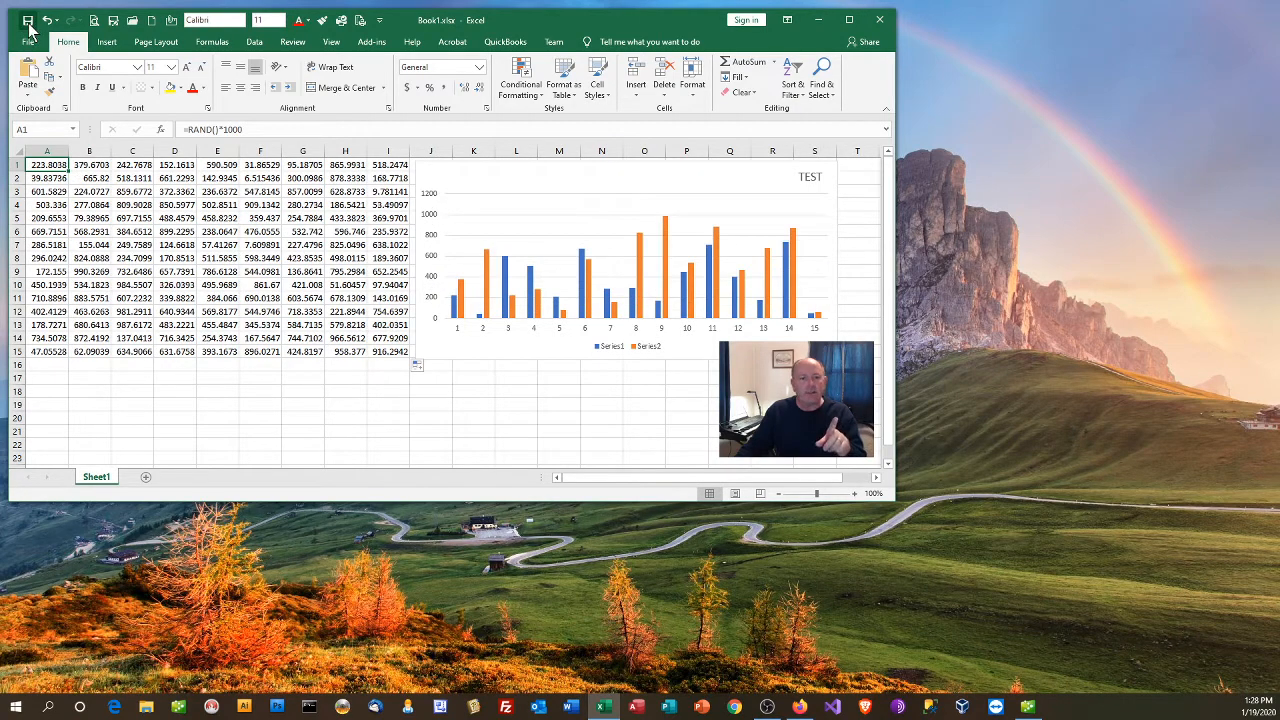
left_click(58, 176)
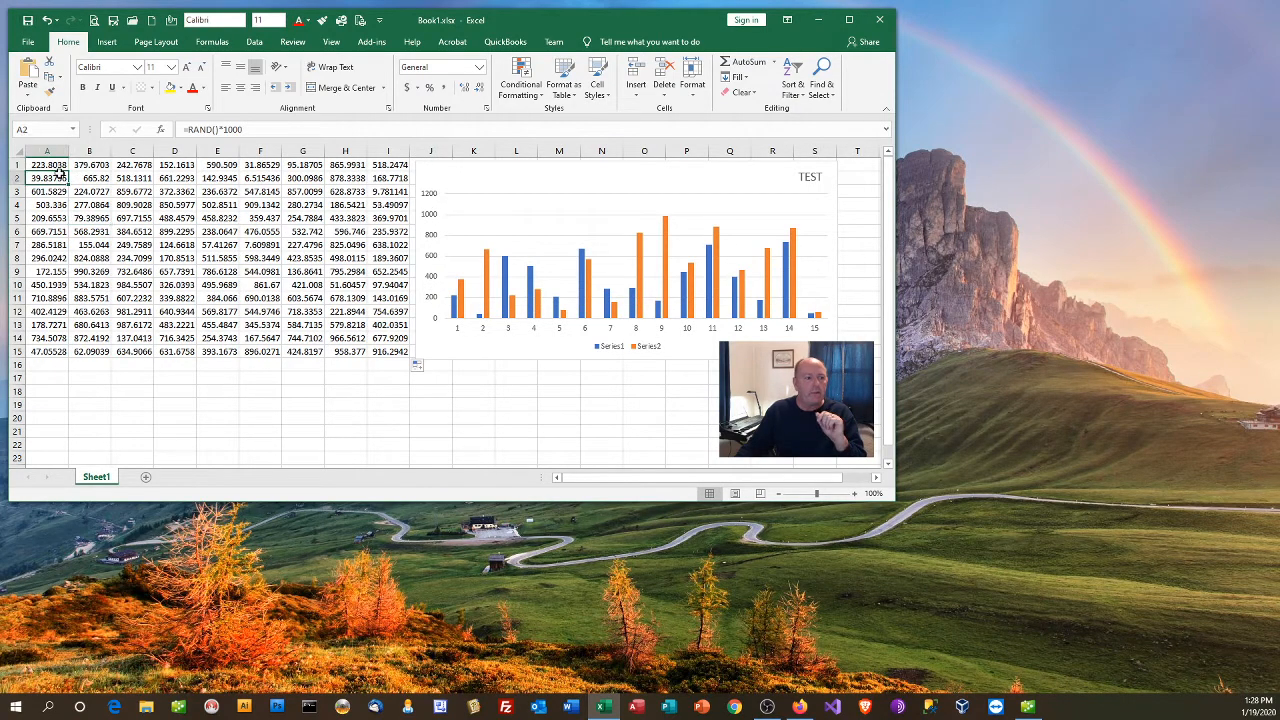
Step: Open the print preview and set the scaling to Fit Sheet on One Page
left_click(28, 41)
left_click(62, 275)
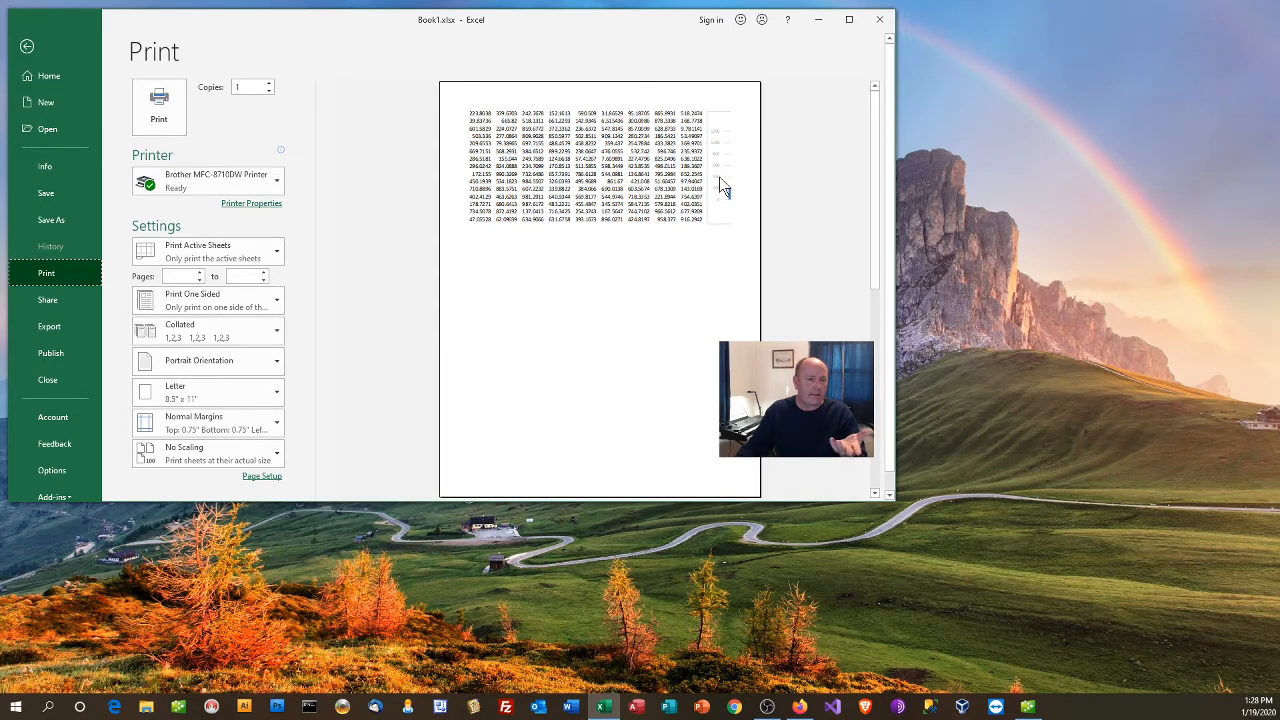
left_click(215, 458)
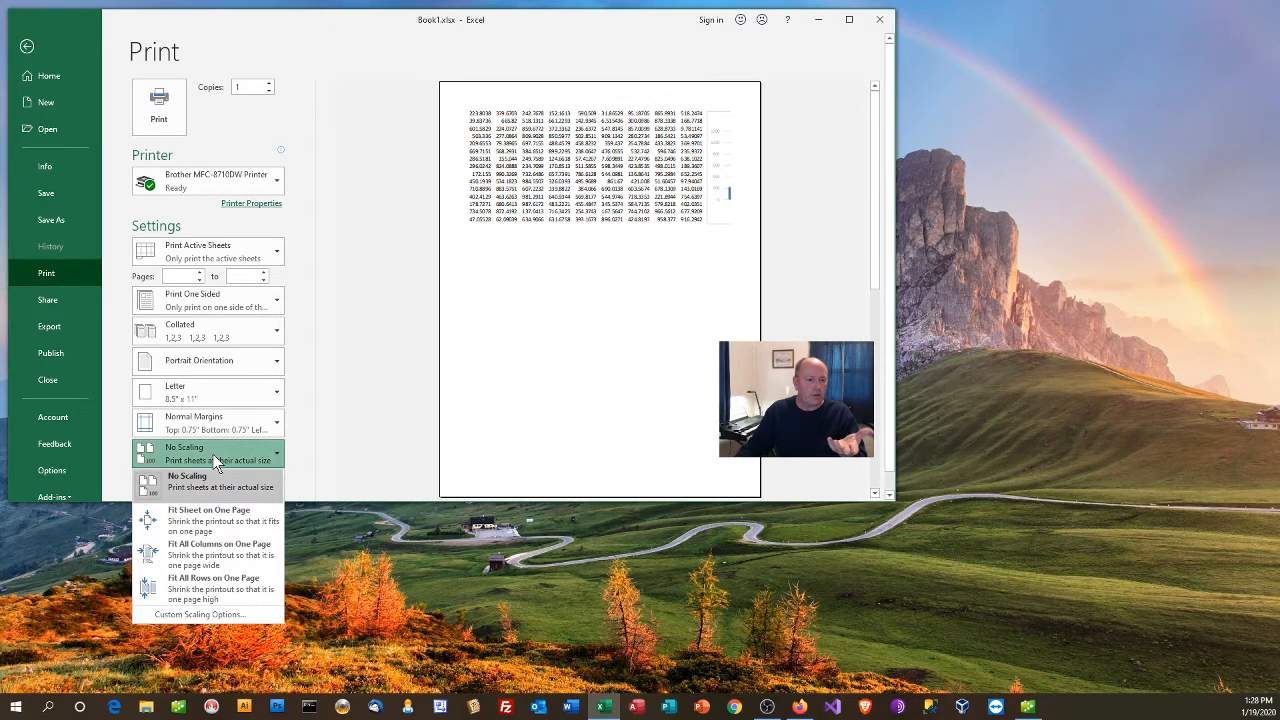
left_click(204, 531)
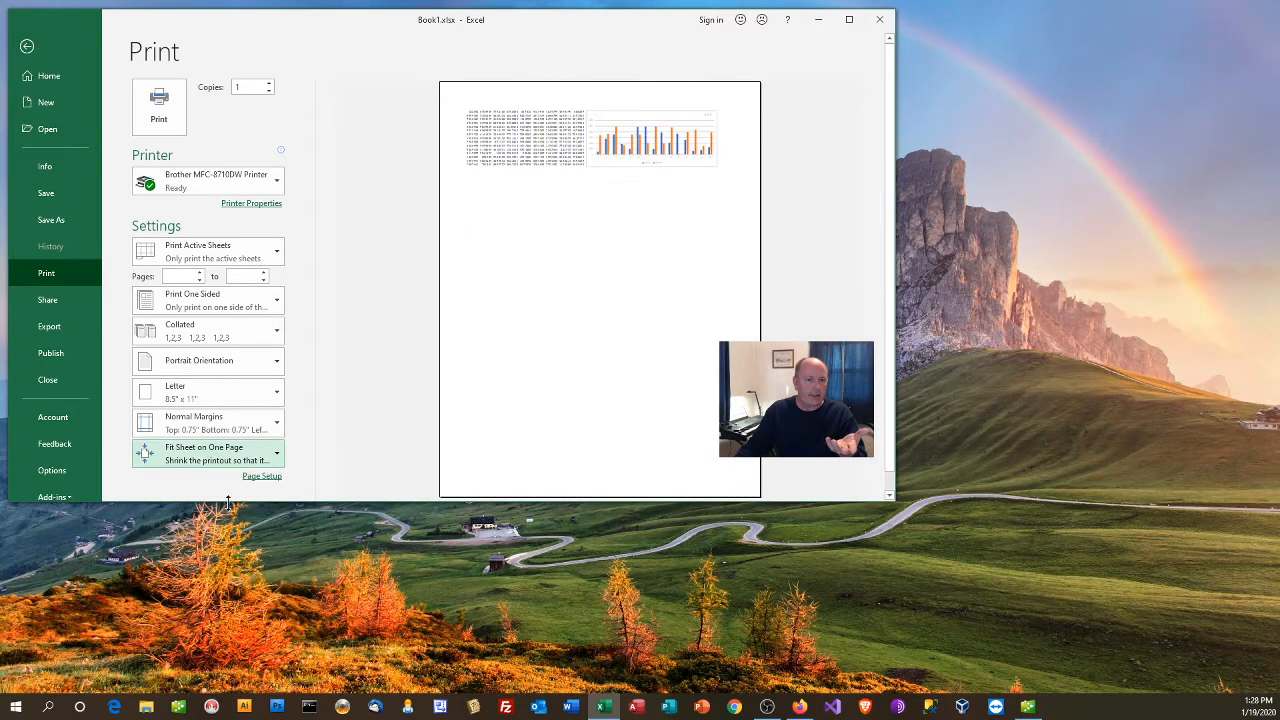
Step: Set the print orientation to Landscape, keeping the Letter paper size, and return to the worksheet
left_click(193, 399)
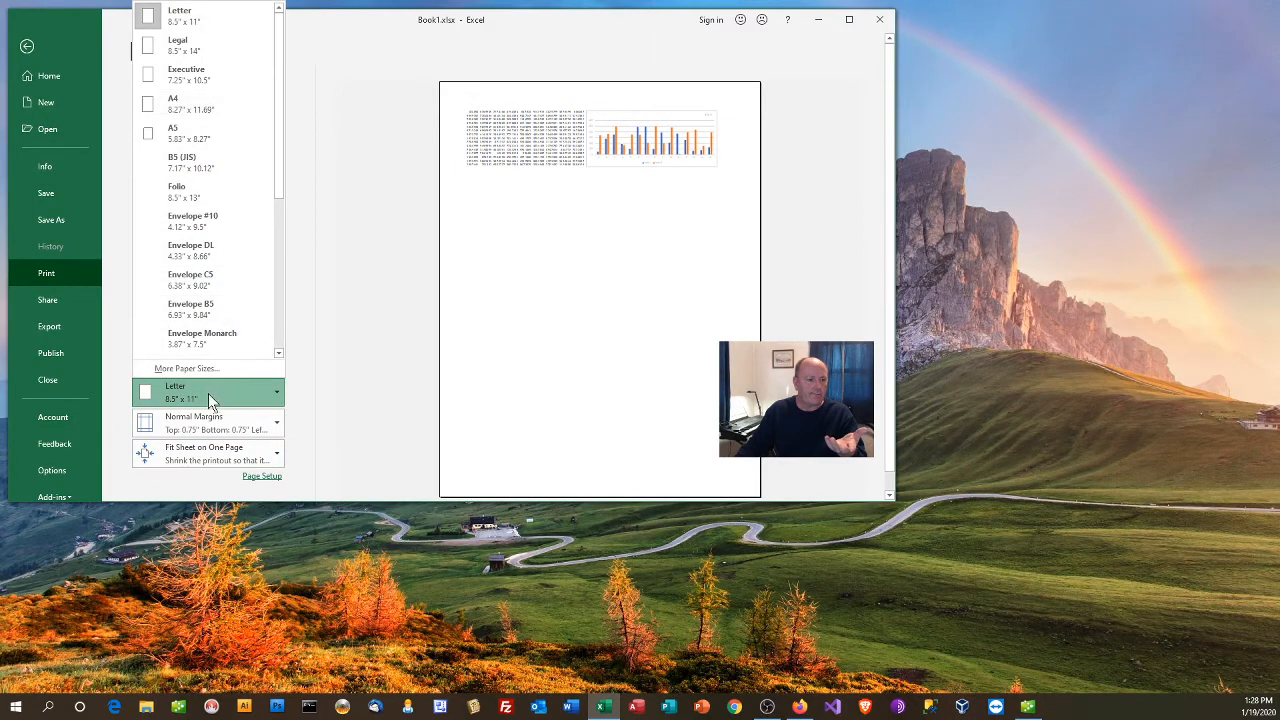
left_click(207, 394)
left_click(206, 365)
left_click(207, 421)
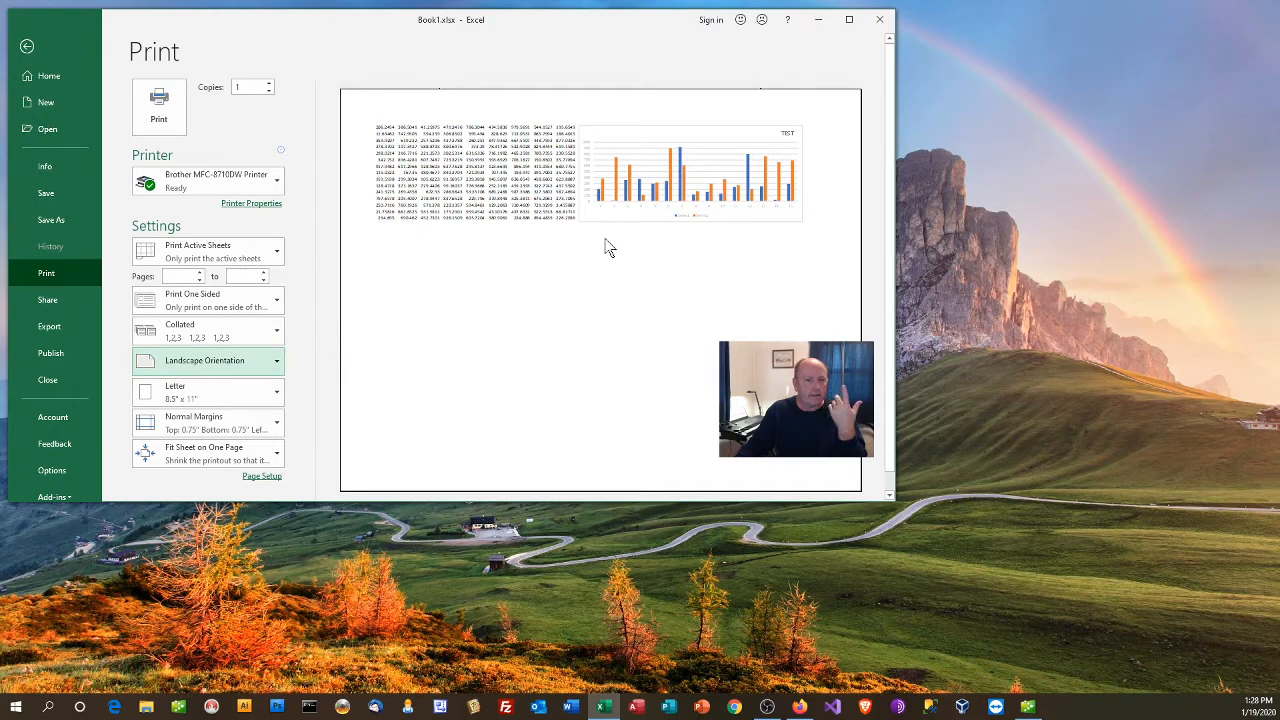
left_click(27, 47)
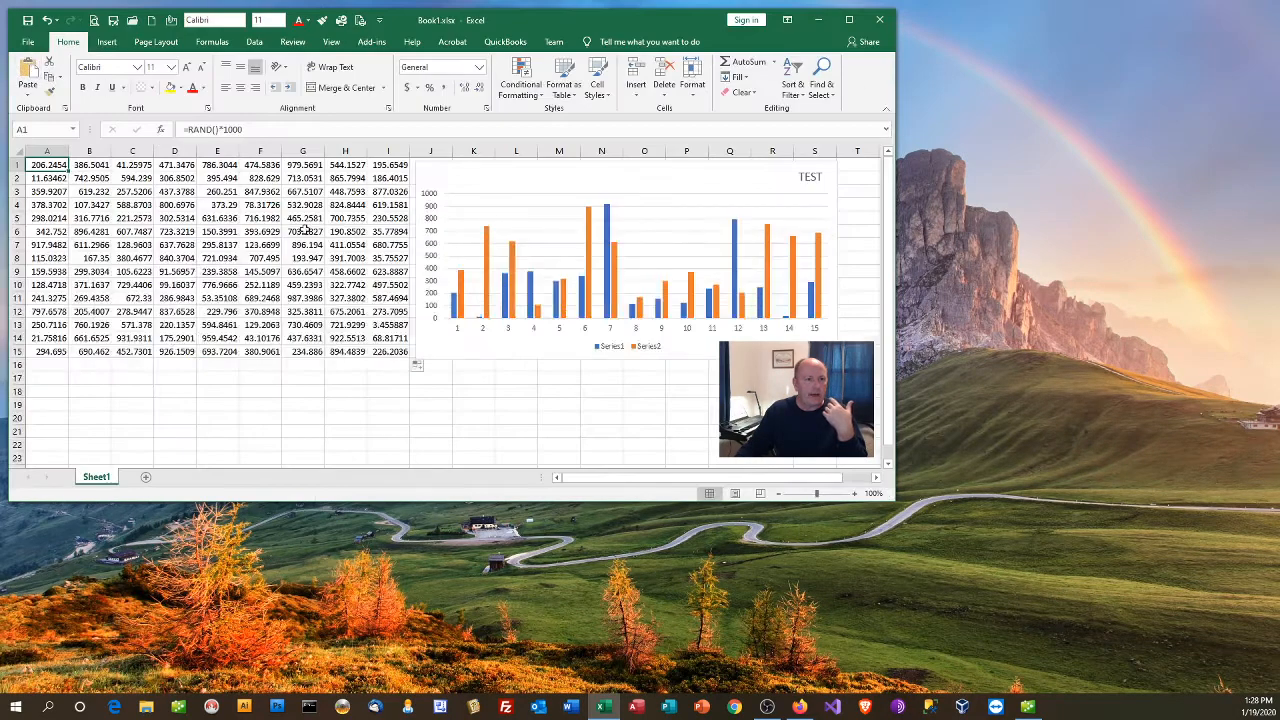
Step: Preview the printout of the whole sheet with empty cell H17 selected, and return to the worksheet
left_click(360, 378)
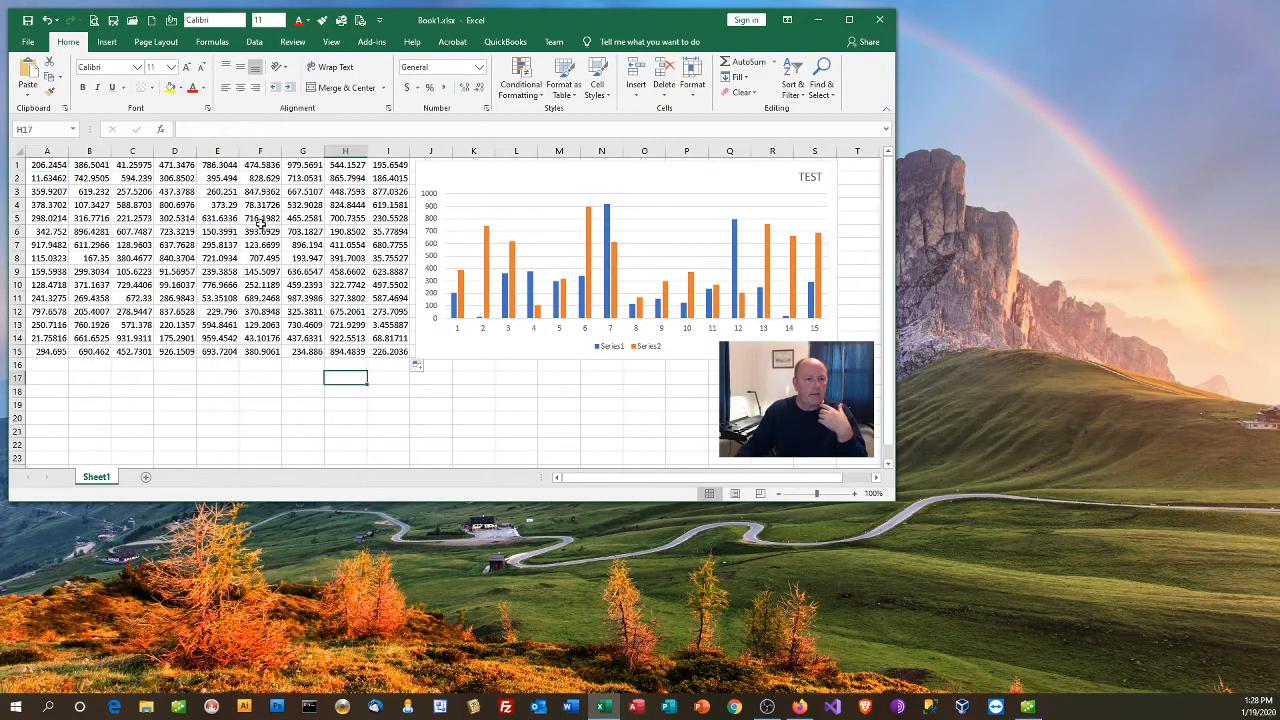
left_click(28, 41)
left_click(46, 272)
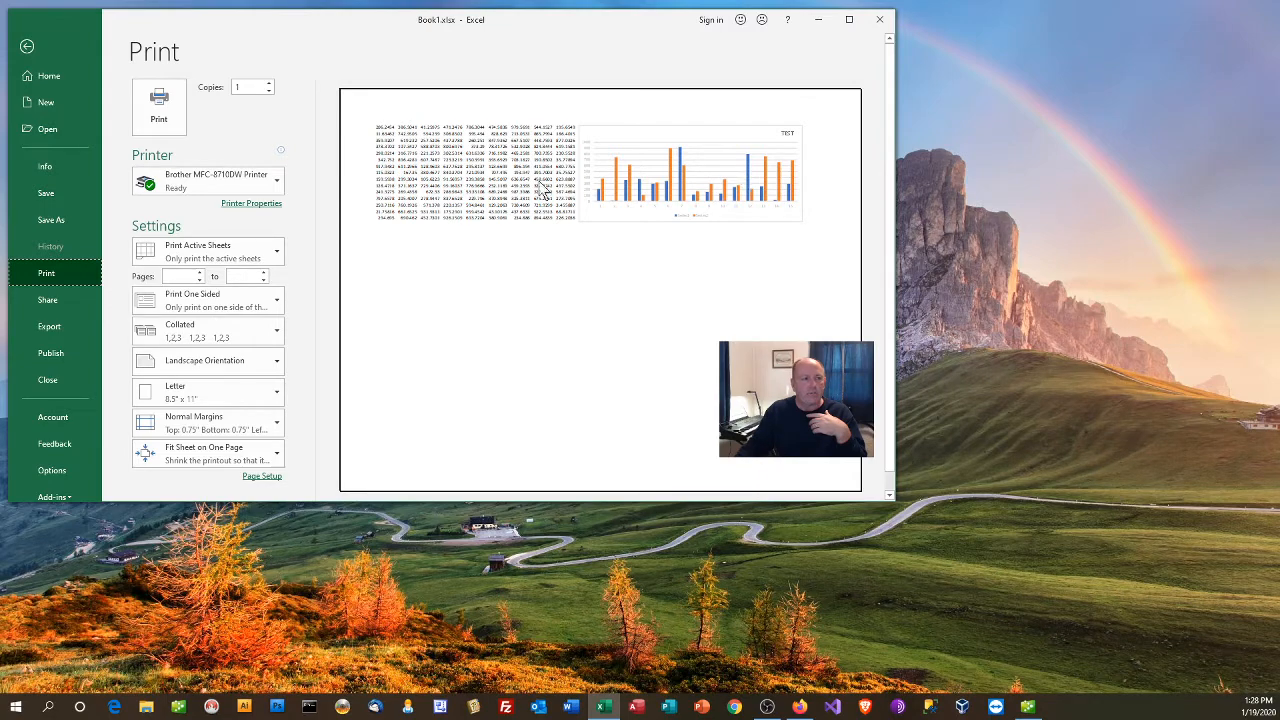
left_click(30, 47)
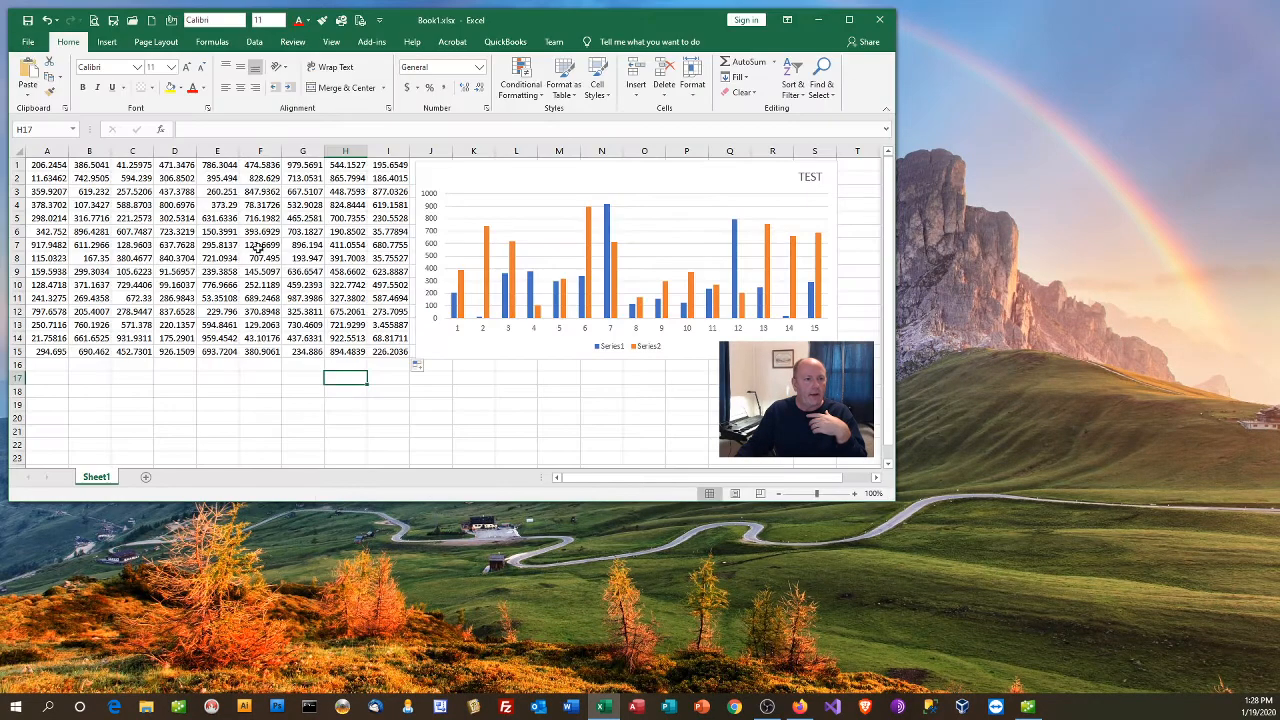
Step: Select the TEST chart, preview a printout of the chart alone, and return to the worksheet
left_click(826, 172)
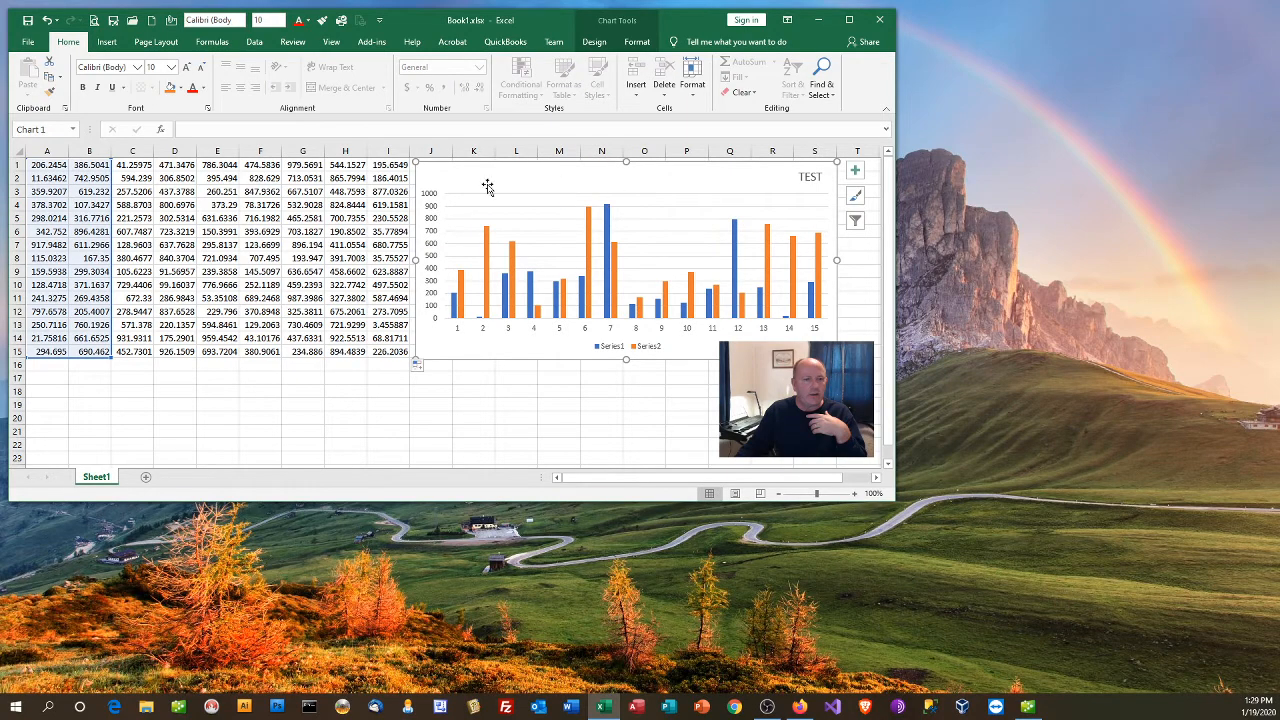
left_click(28, 41)
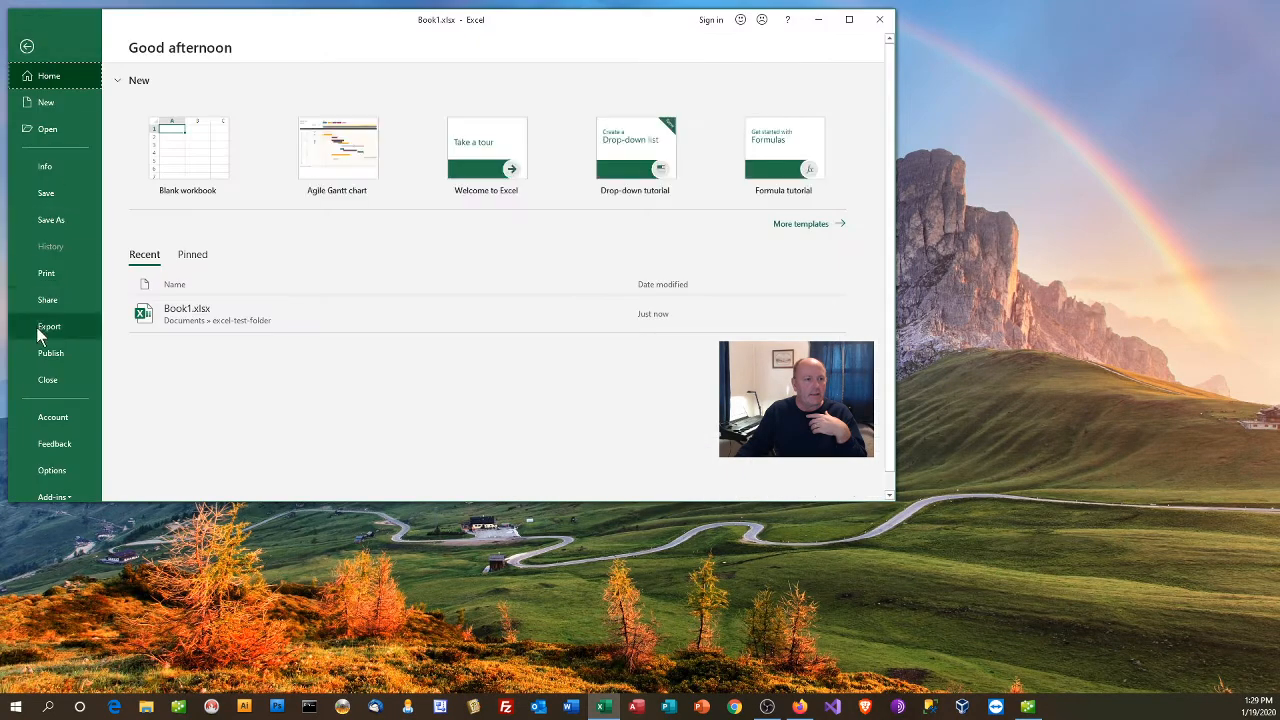
left_click(46, 273)
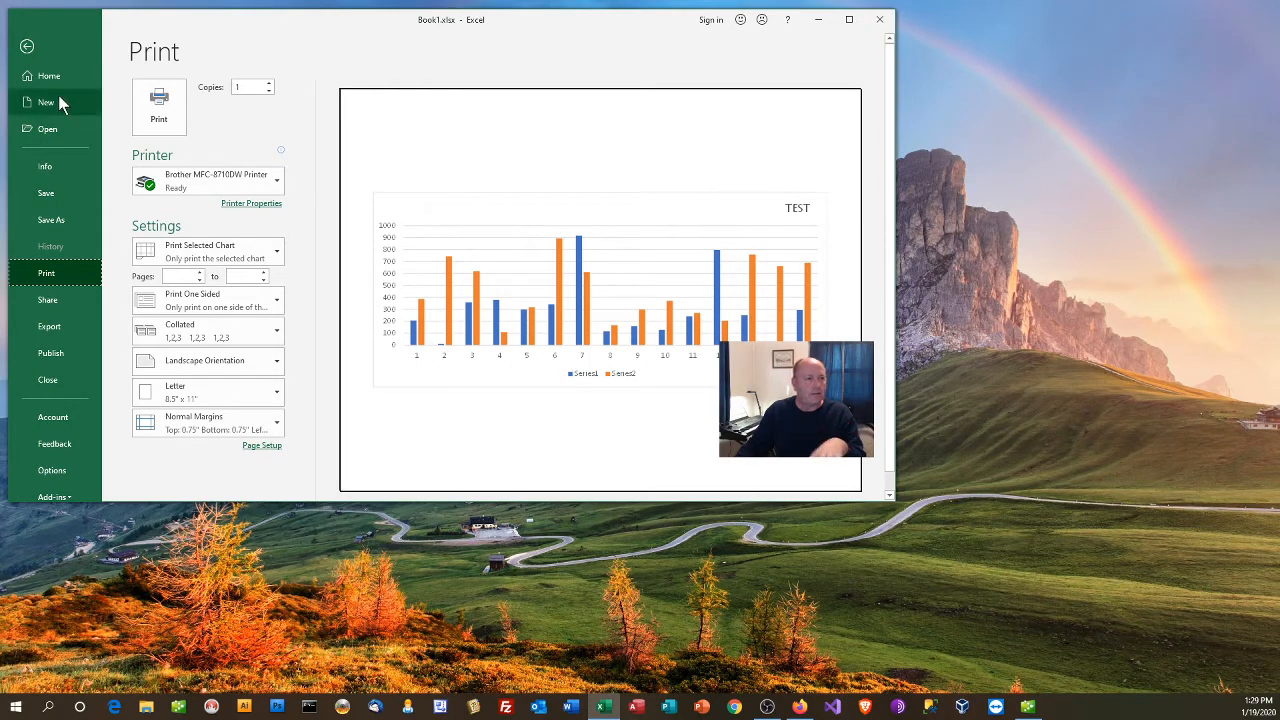
left_click(27, 46)
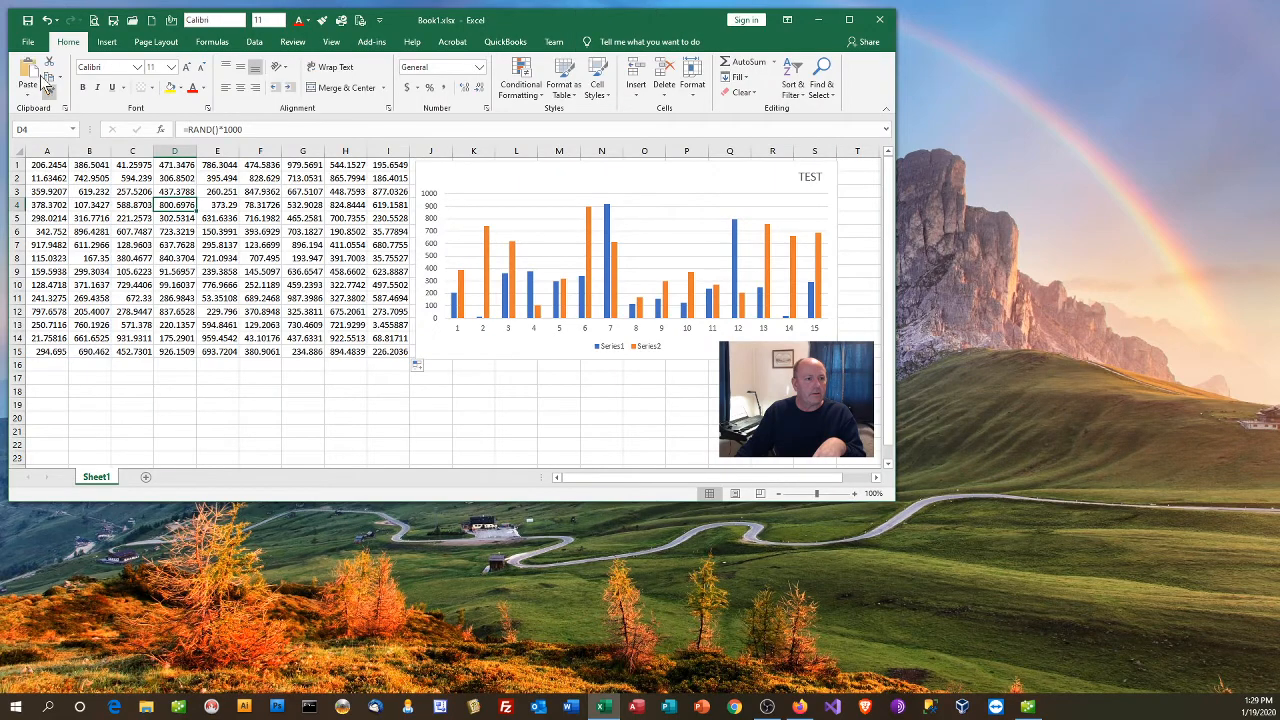
Step: Turn on printing of gridlines in the sheet's page setup and return to the worksheet
left_click(28, 41)
left_click(46, 273)
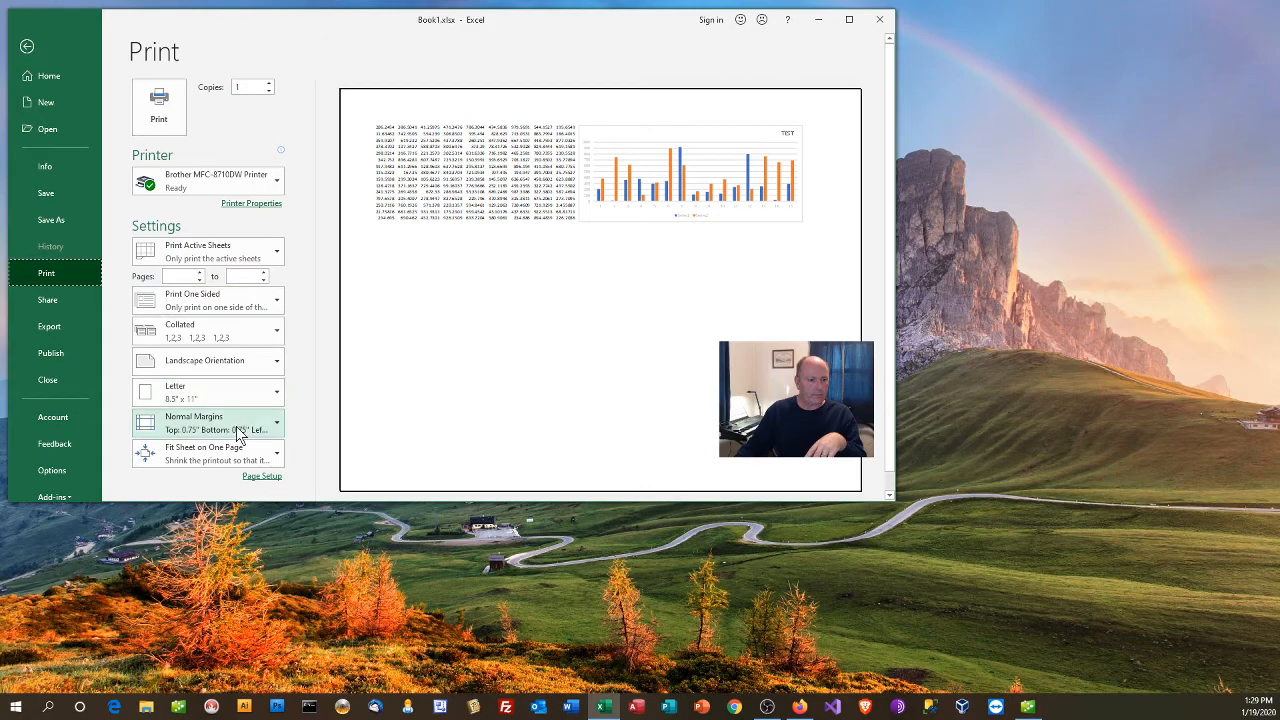
left_click(265, 476)
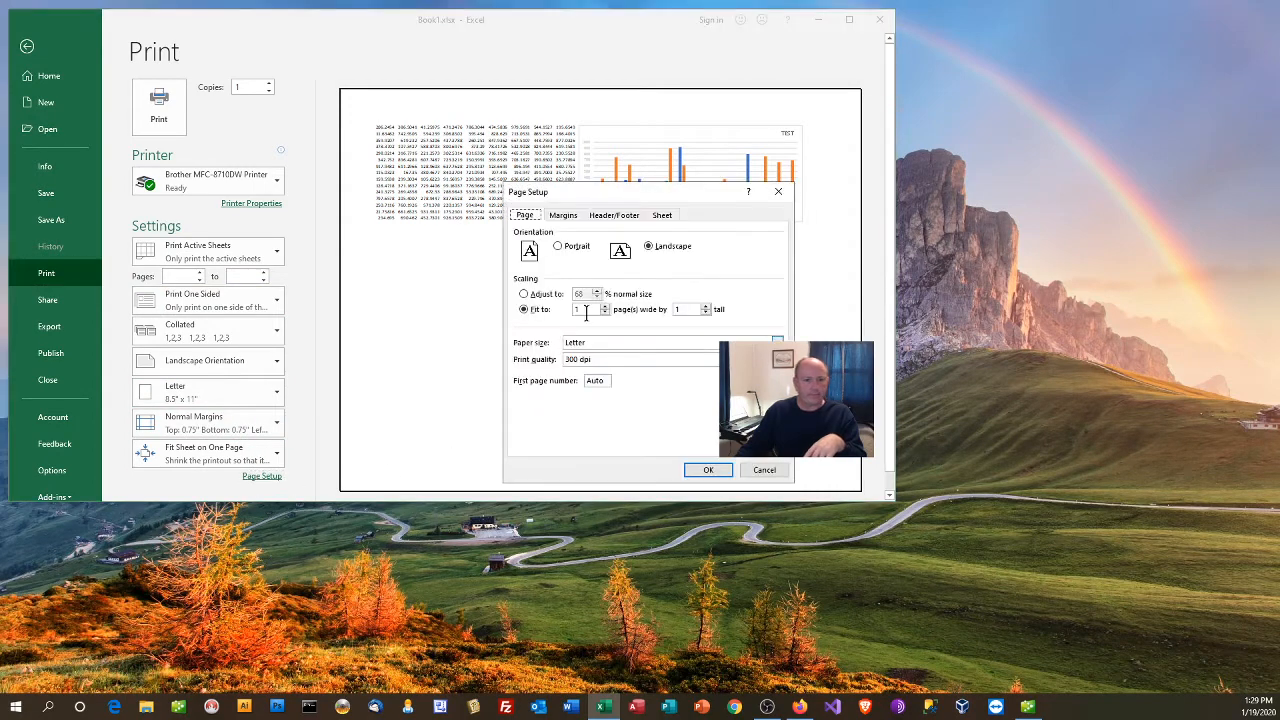
left_click(663, 215)
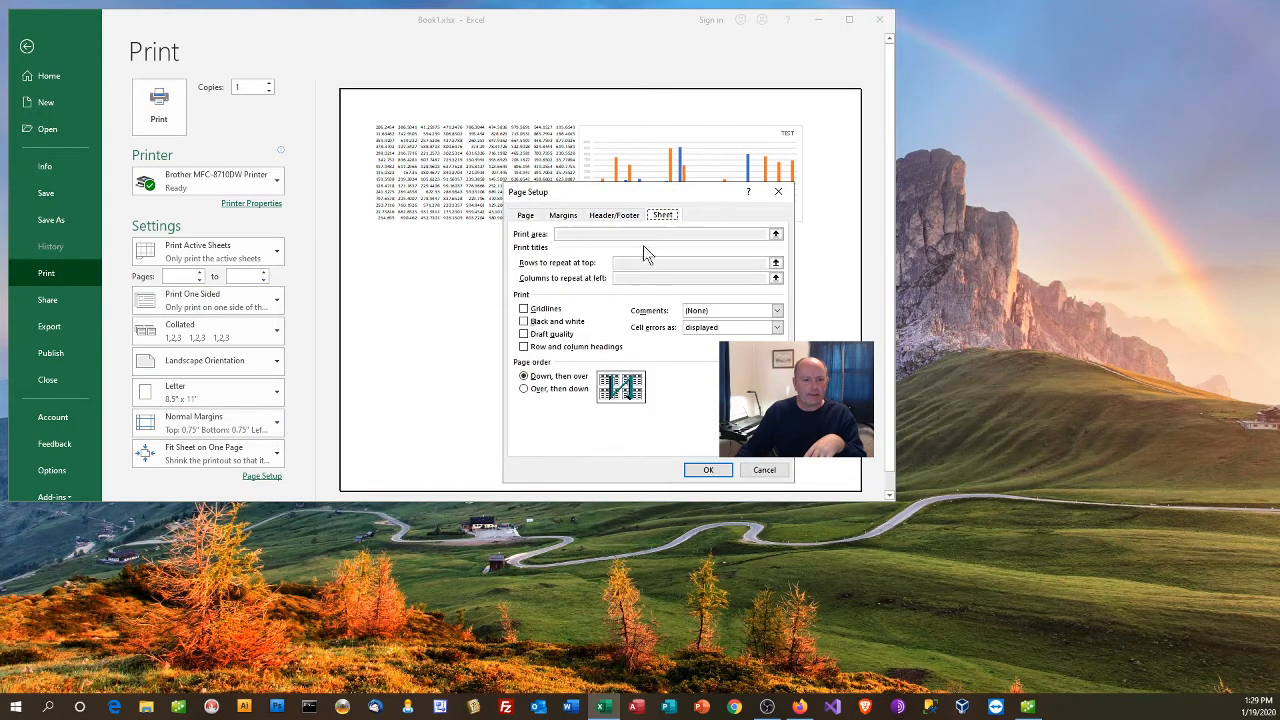
left_click(523, 309)
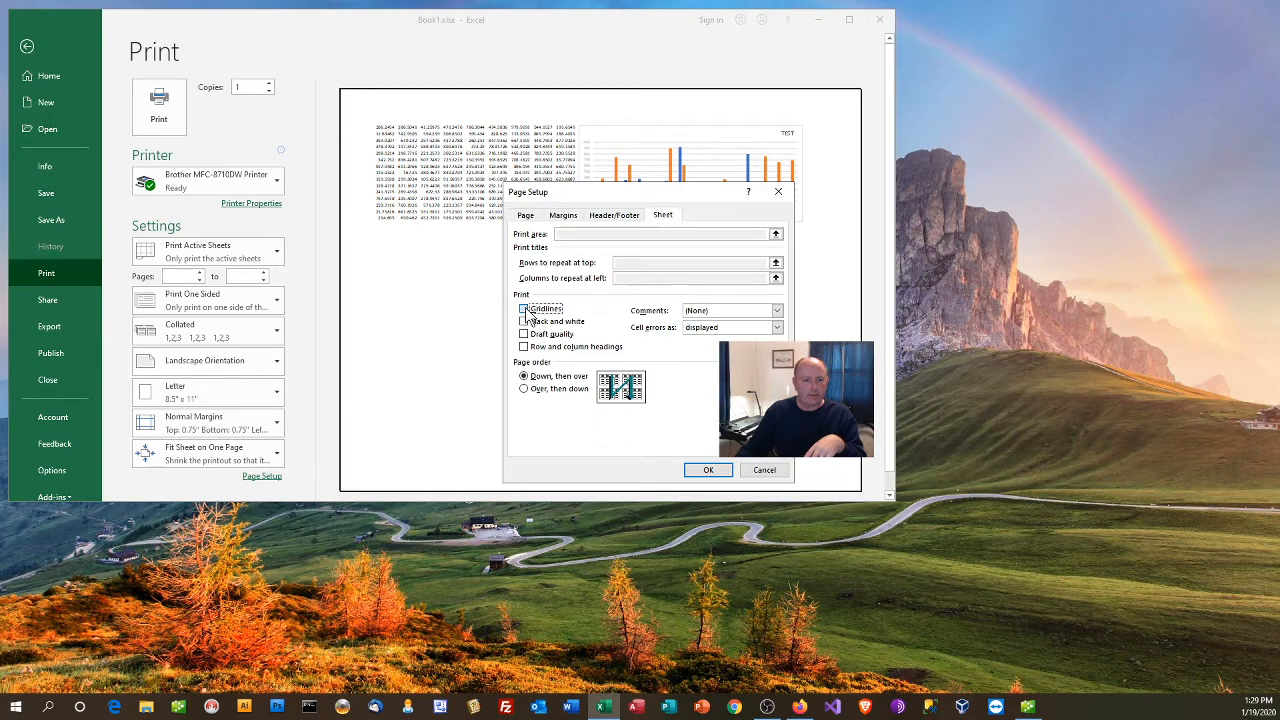
left_click(708, 470)
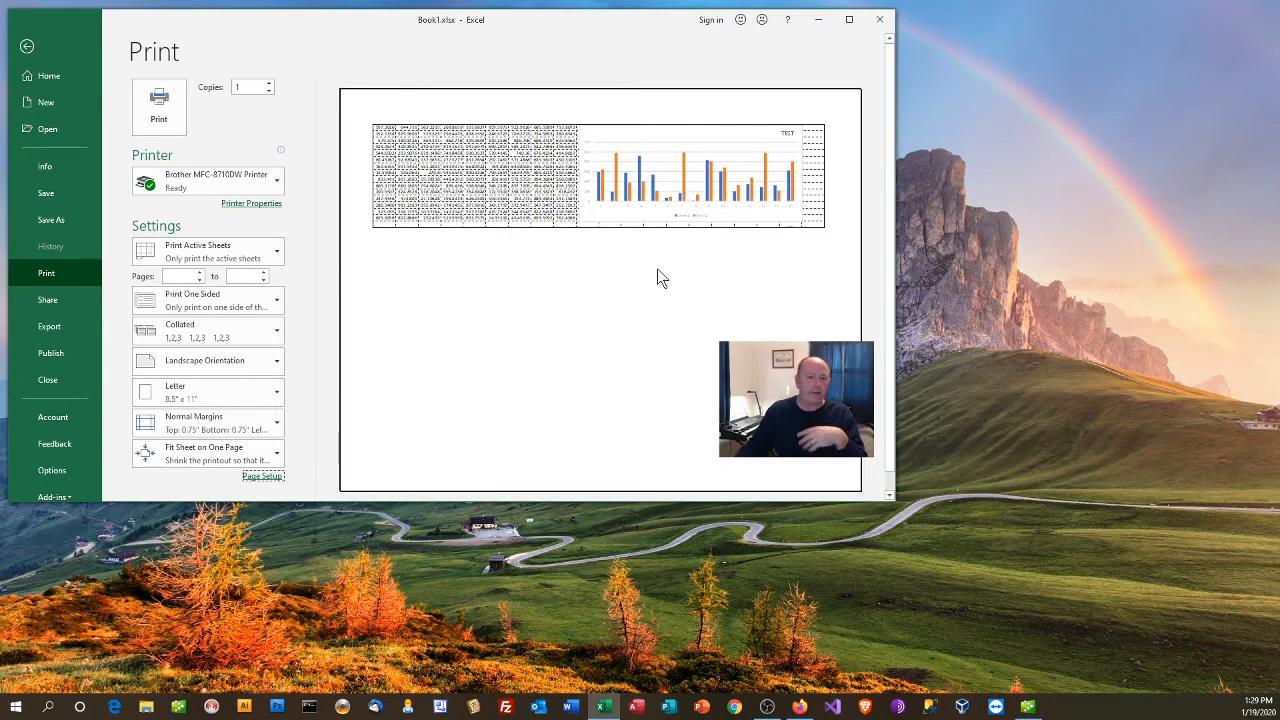
left_click(35, 57)
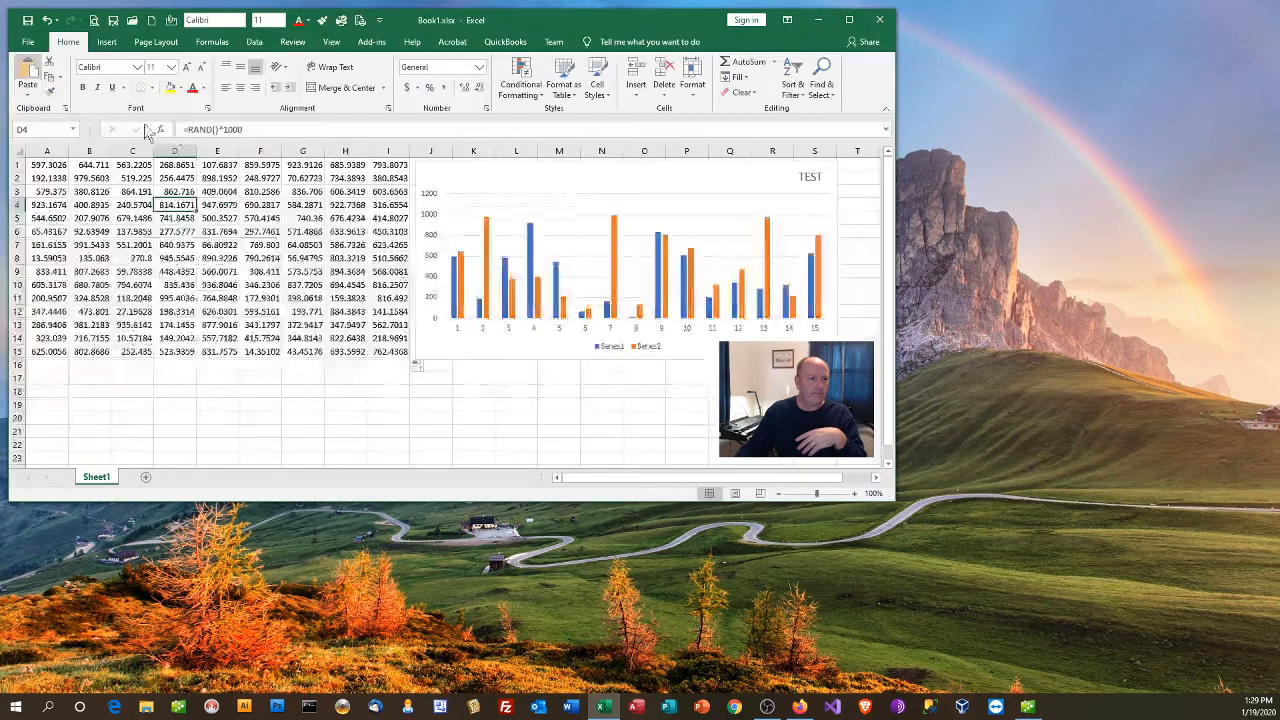
Step: Move the TEST chart slightly to the right and down, away from column I, and deselect it
left_click(557, 174)
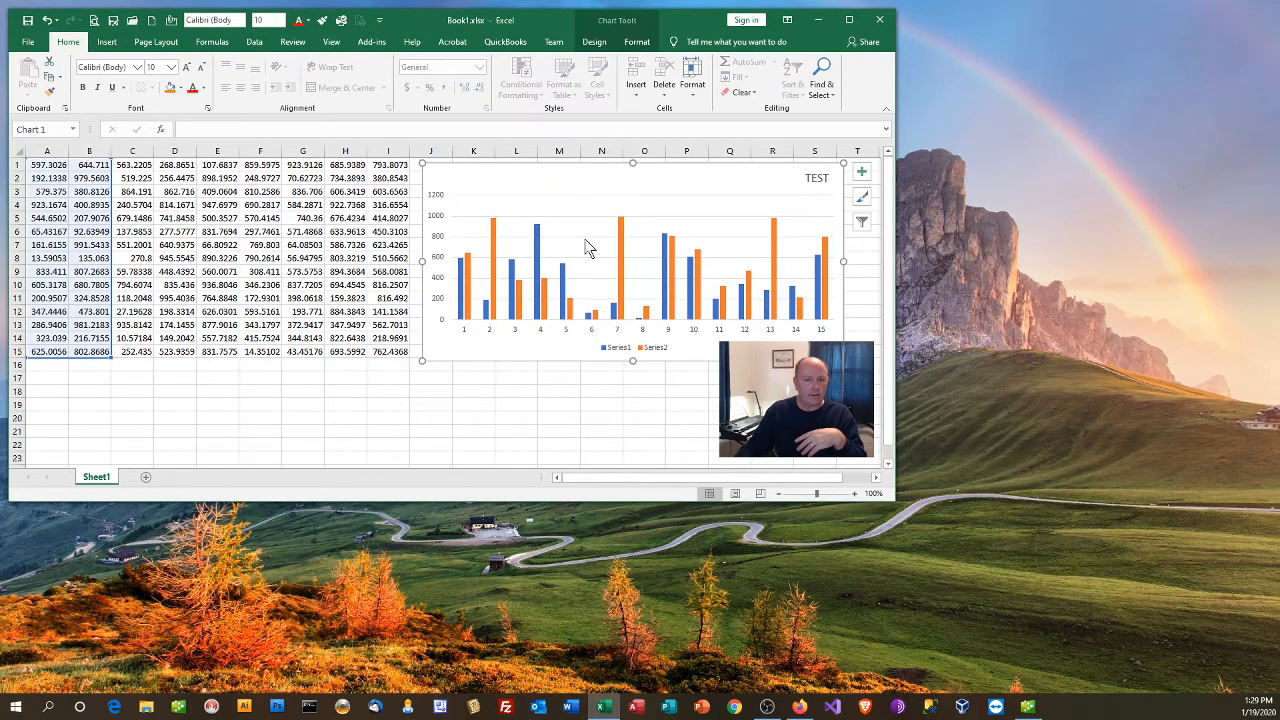
left_click(510, 391)
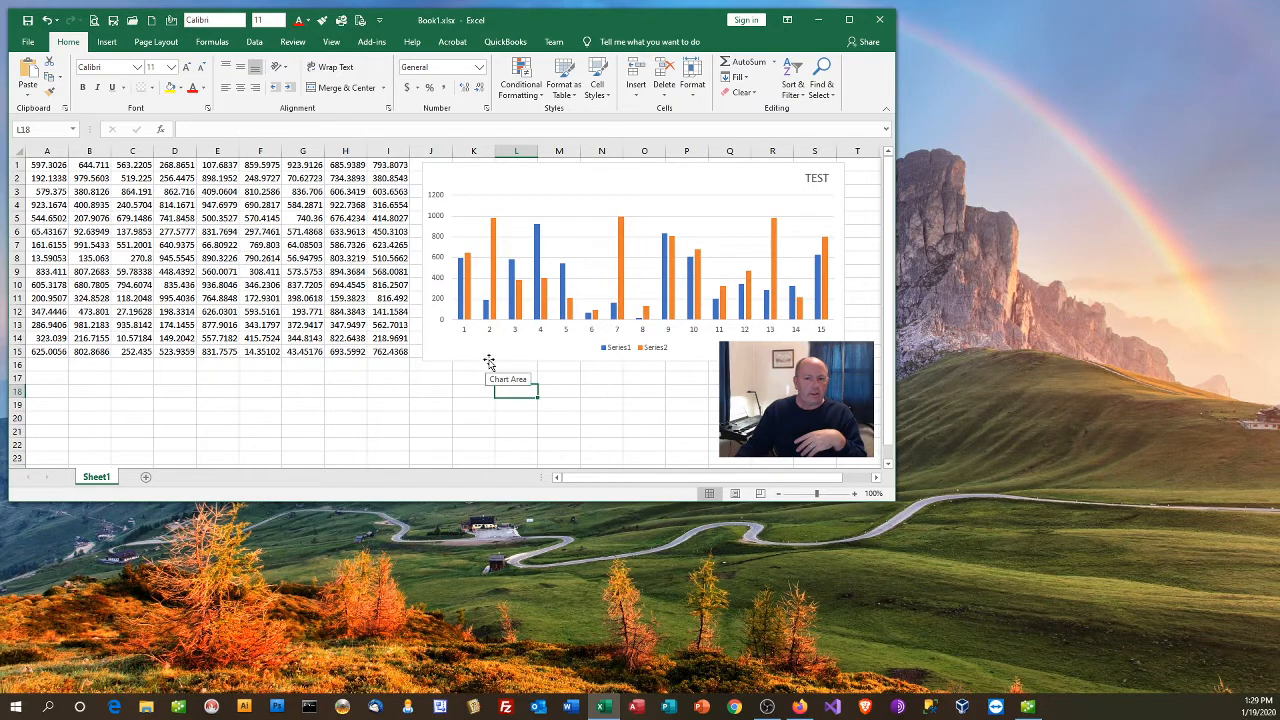
scroll(490, 368, "down", 6)
scroll(490, 358, "up", 6)
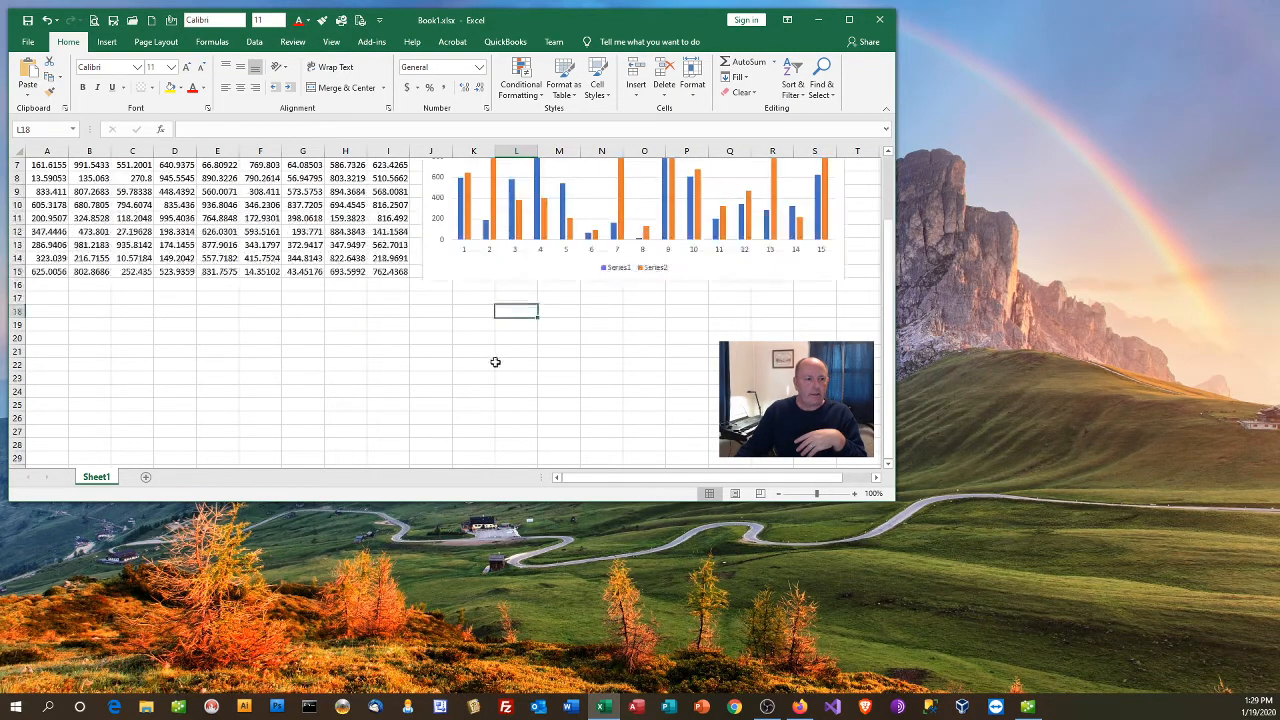
Step: Preview the printout of the whole sheet with gridlines and return to the worksheet
left_click(28, 41)
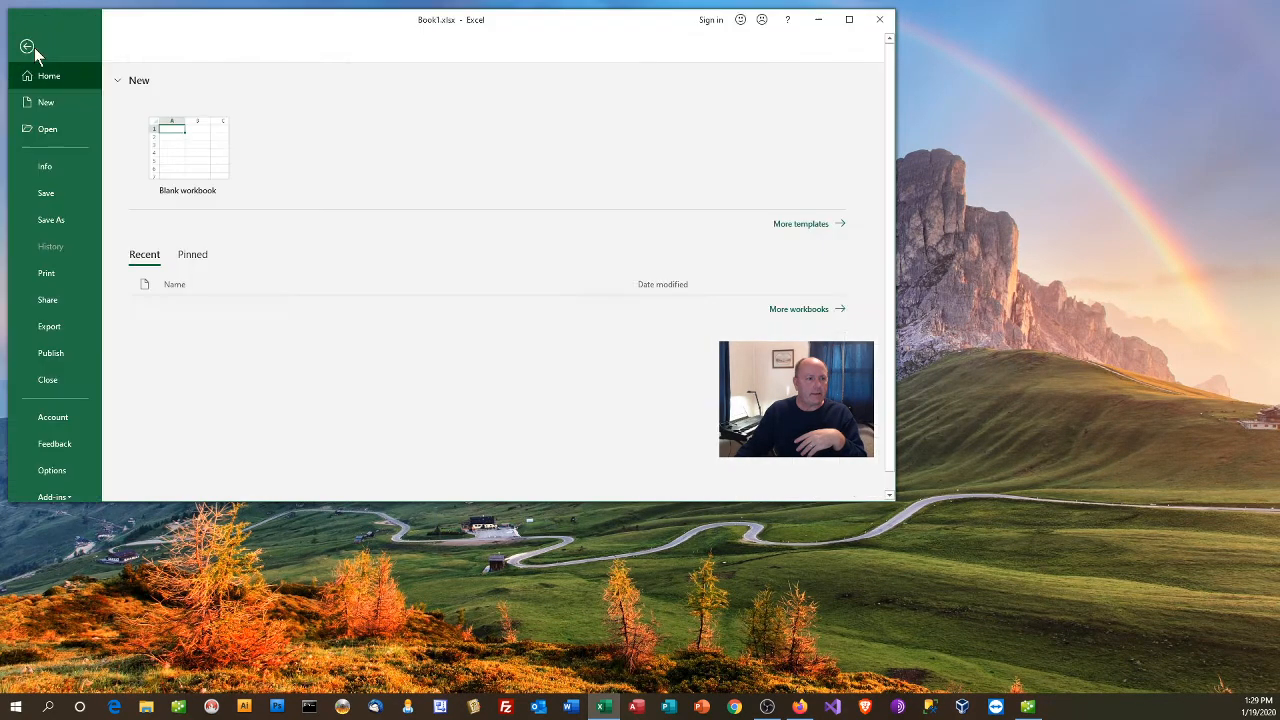
left_click(52, 283)
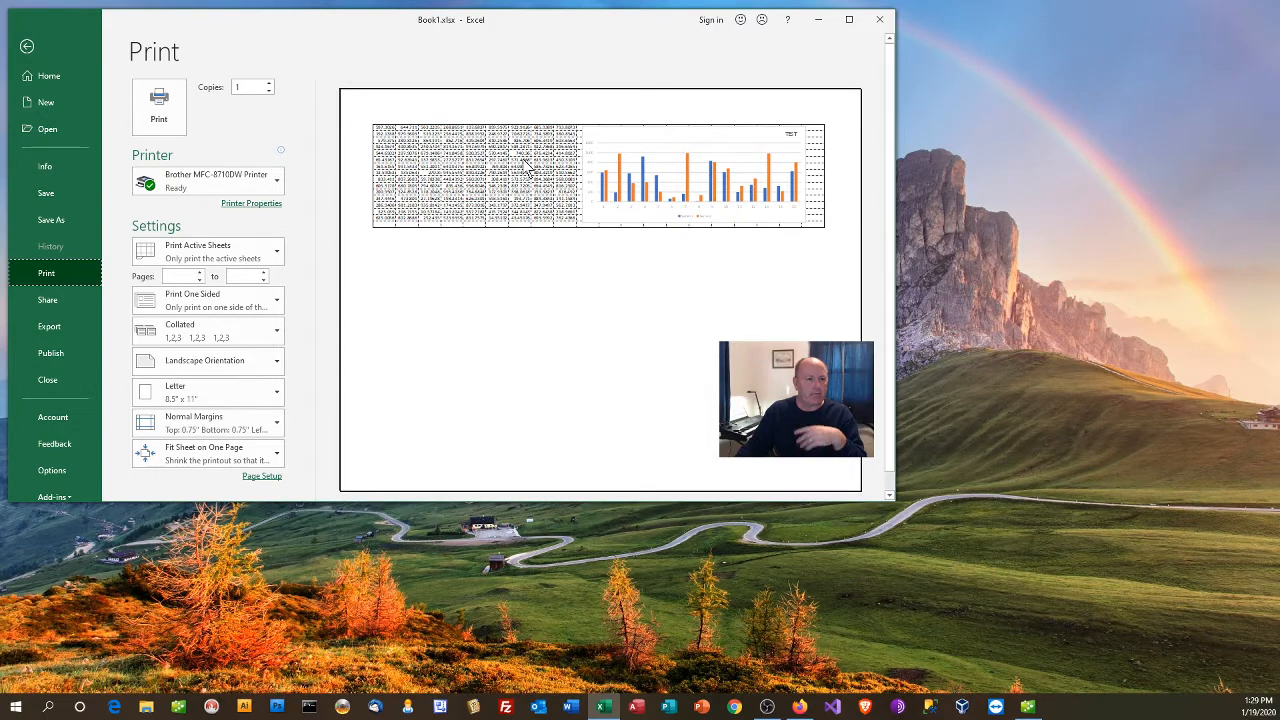
left_click(28, 48)
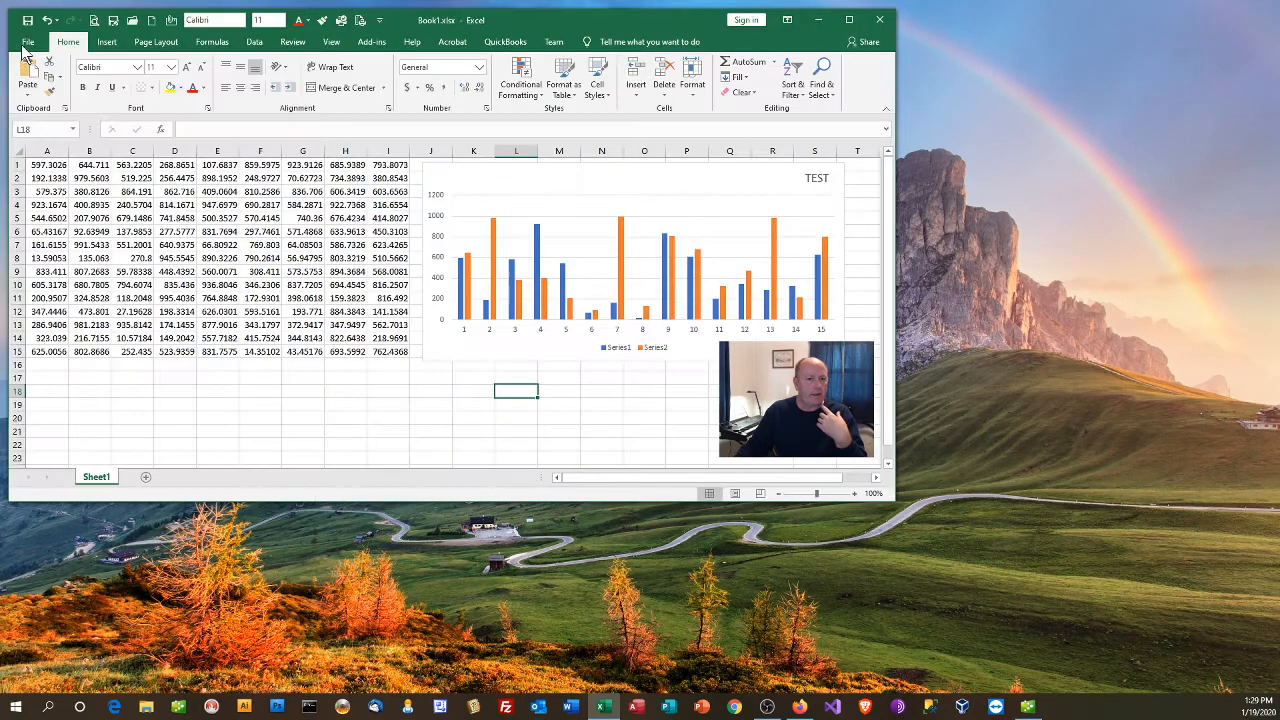
Step: Select the empty cell G18 below the data and save the workbook
left_click(290, 394)
scroll(287, 405, "down", 2)
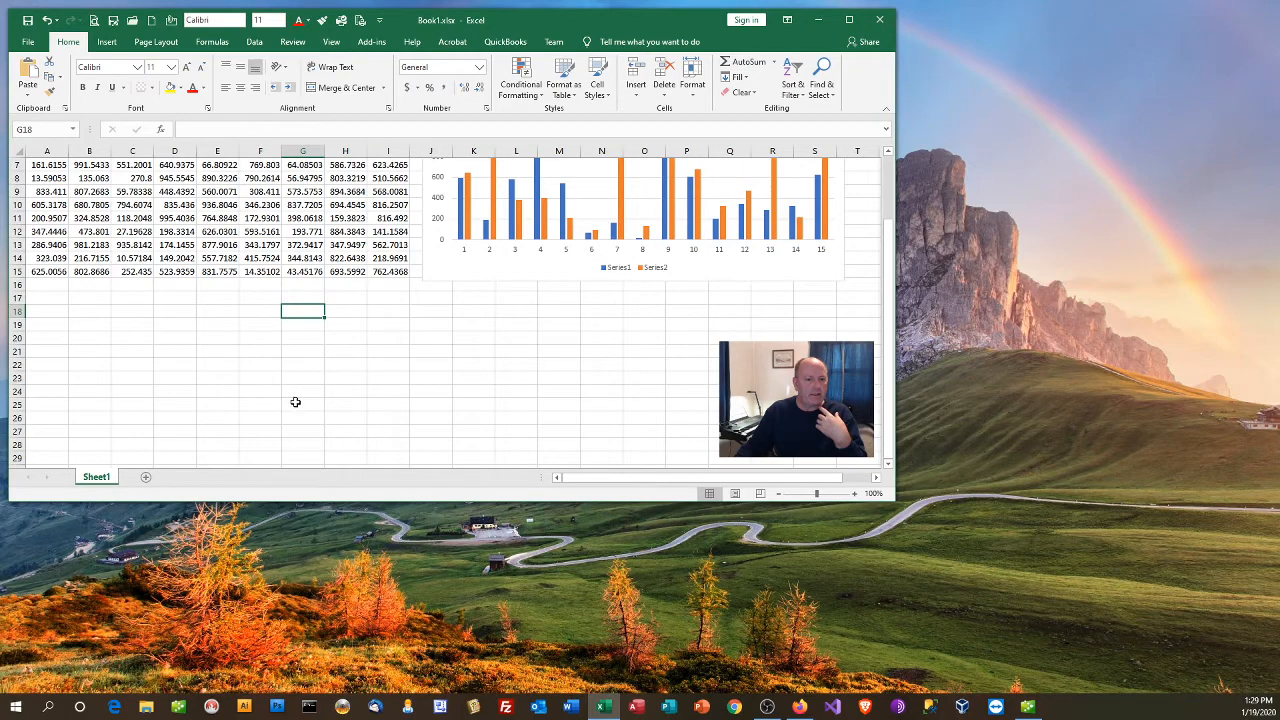
scroll(296, 402, "up", 2)
left_click(28, 20)
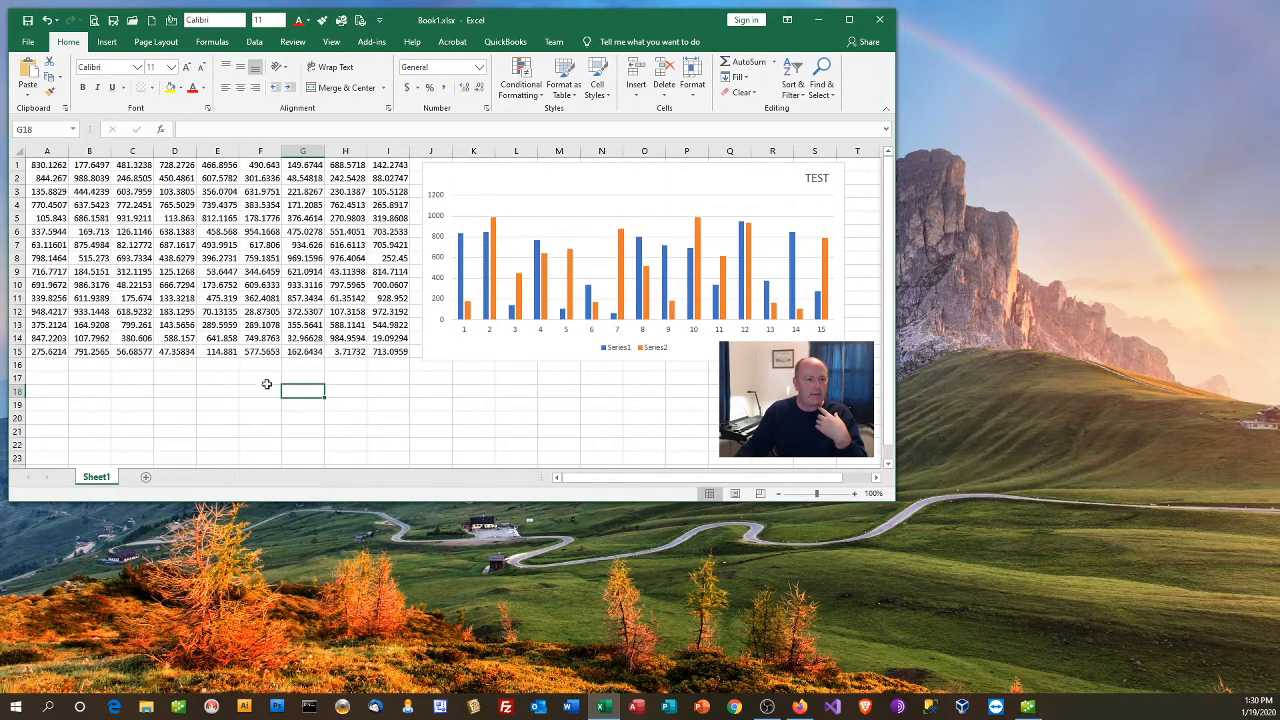
Step: Select cell G12 and cell A1 in the data range to view their formulas
scroll(300, 400, "down", 1)
scroll(331, 414, "up", 1)
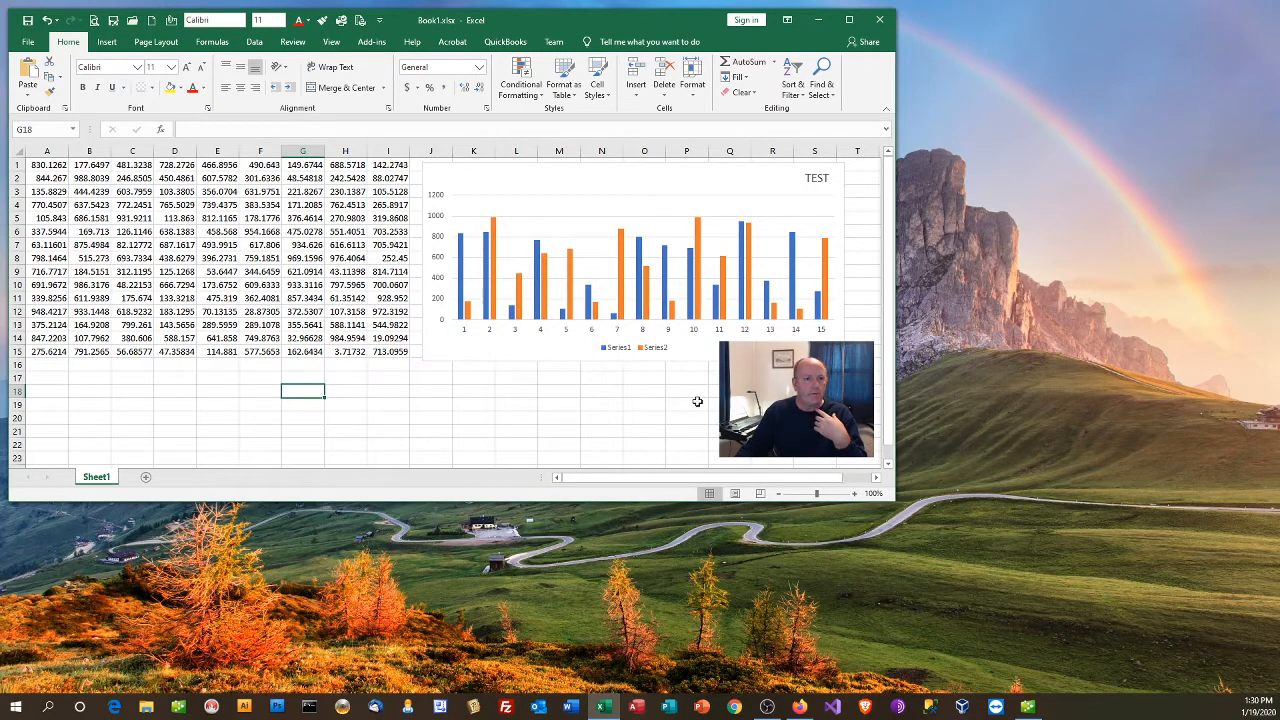
left_click(316, 309)
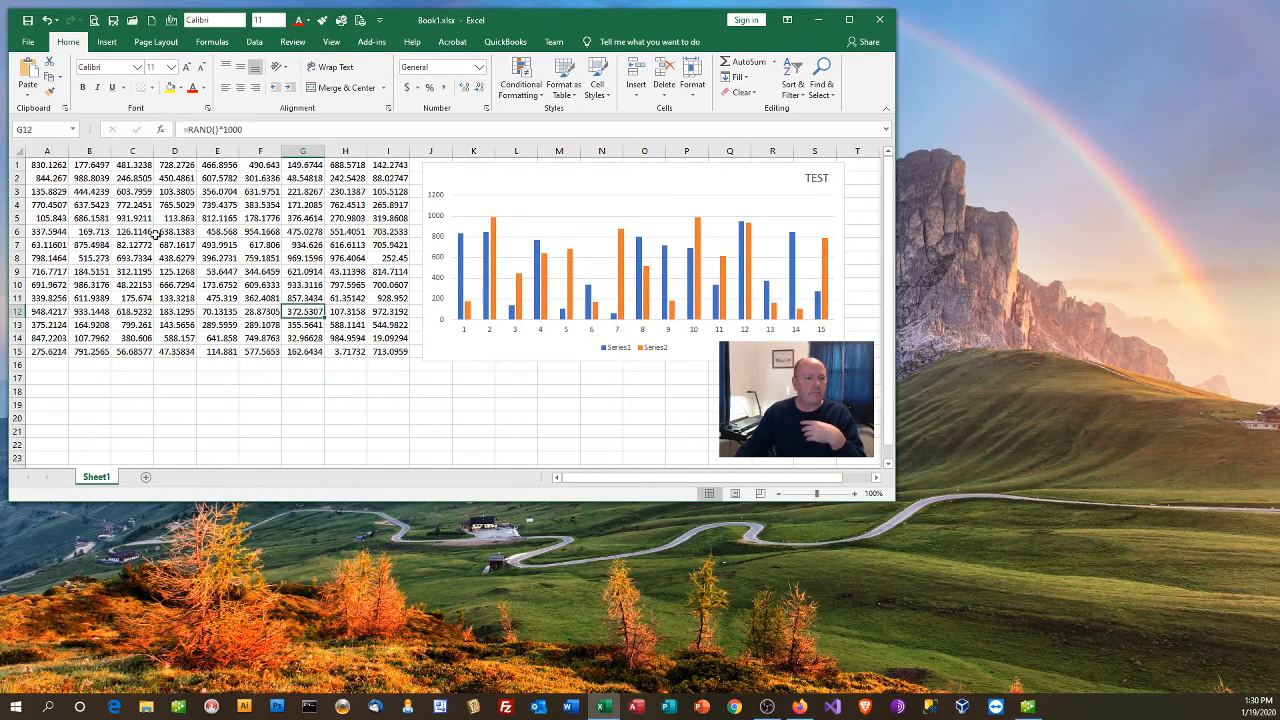
left_click(45, 165)
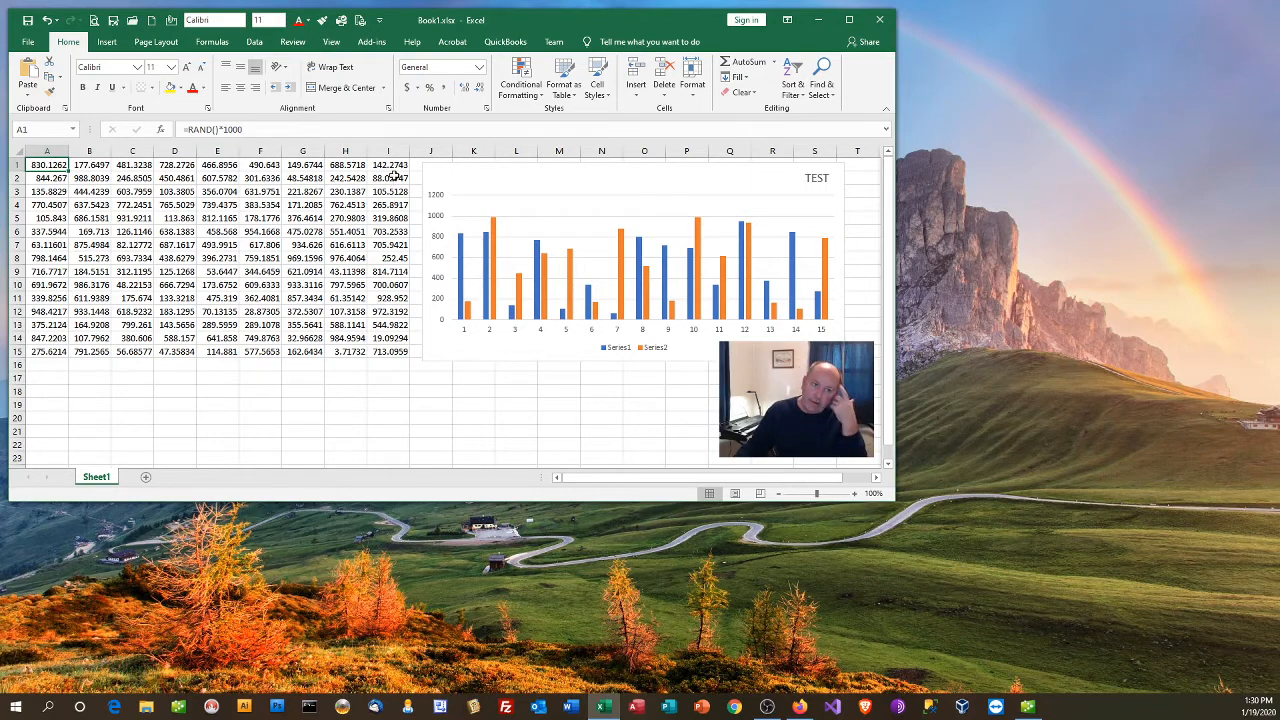
Step: Select the TEST chart and preview a quick layout with a data table and vertical axis title, without applying it
left_click(706, 178)
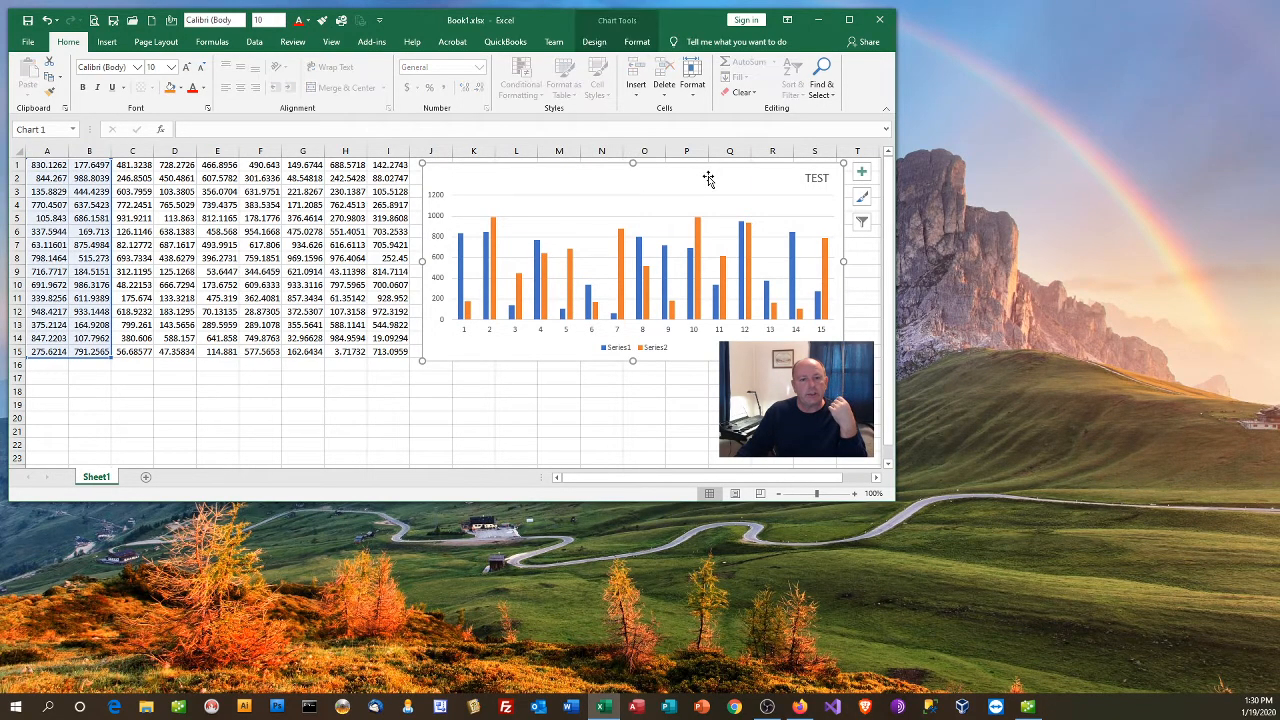
left_click(594, 44)
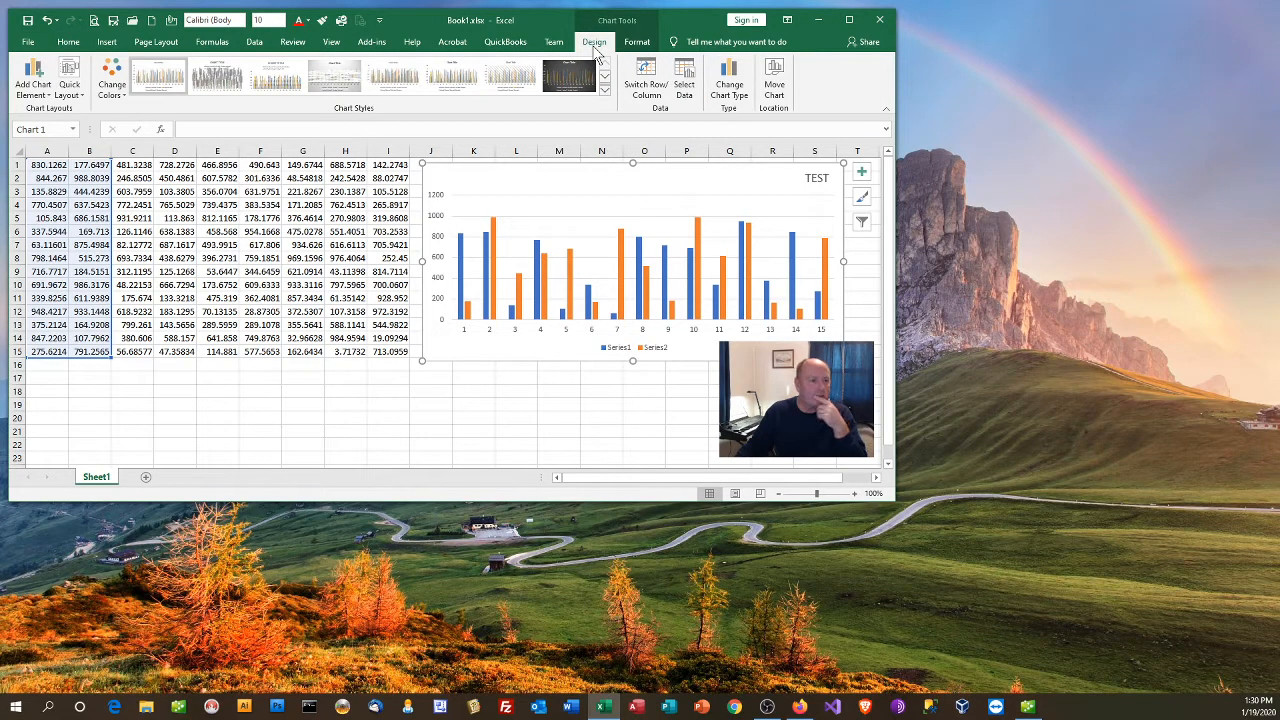
left_click(69, 76)
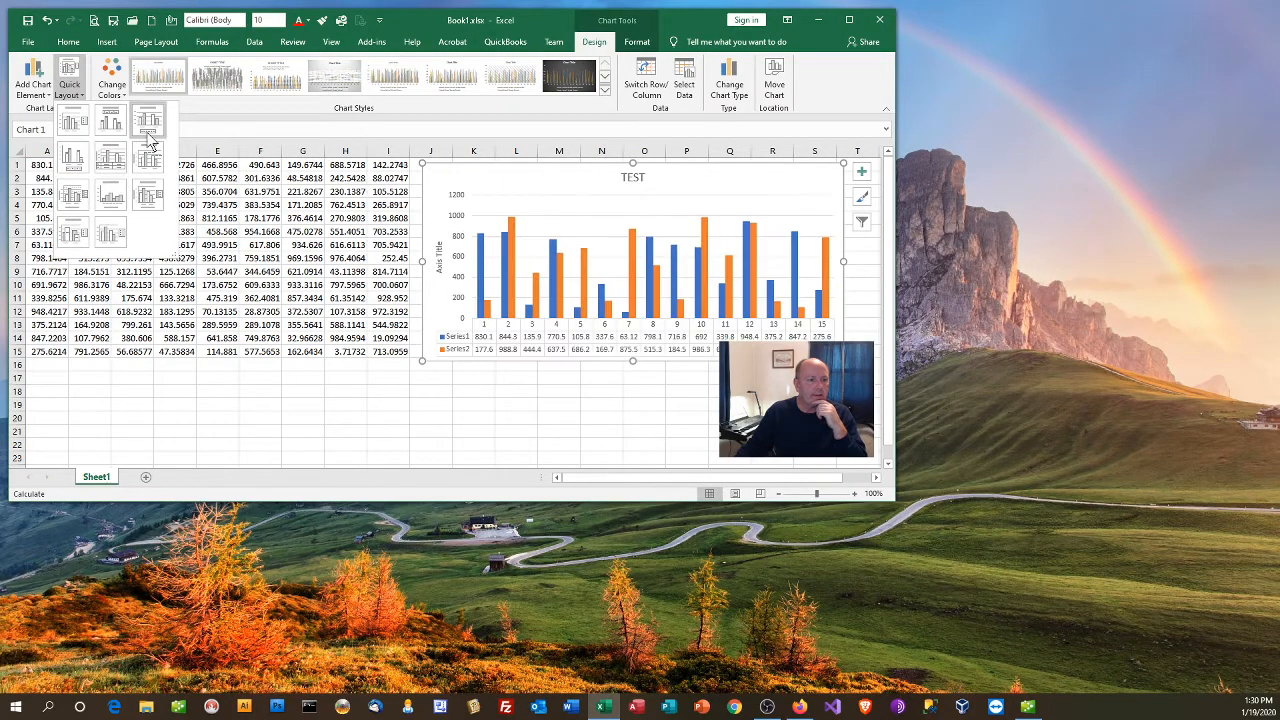
left_click(234, 332)
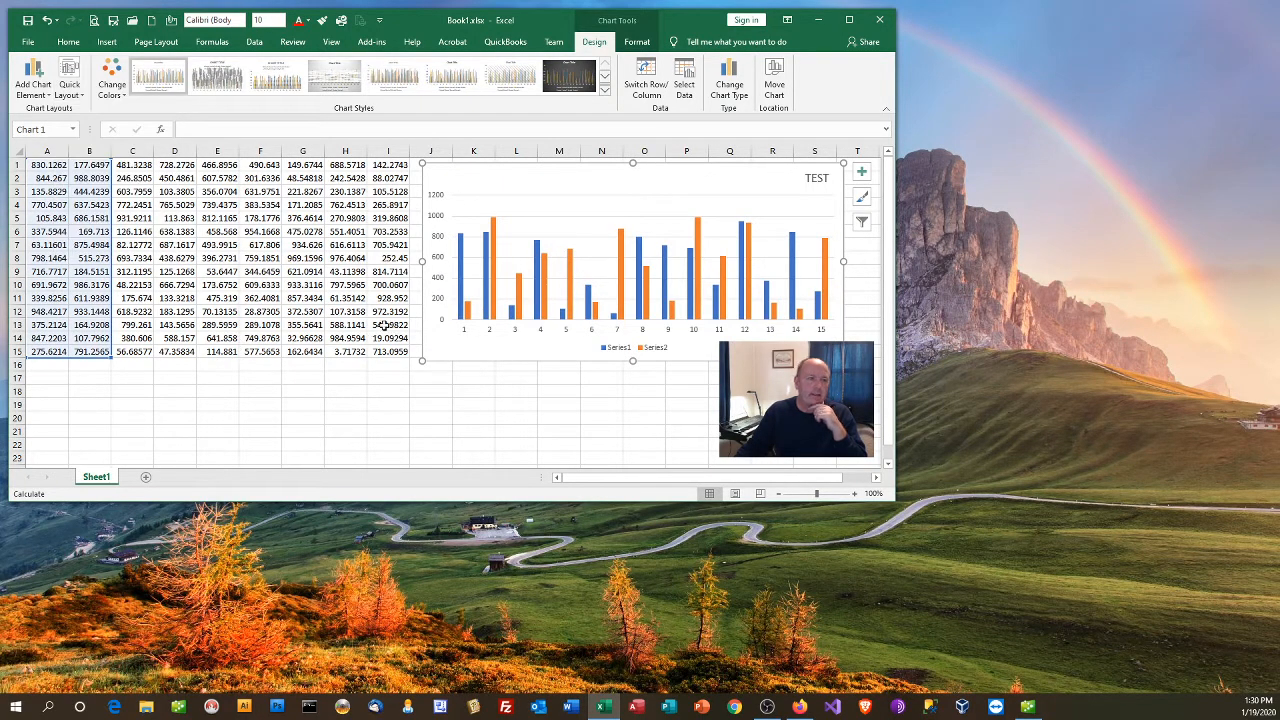